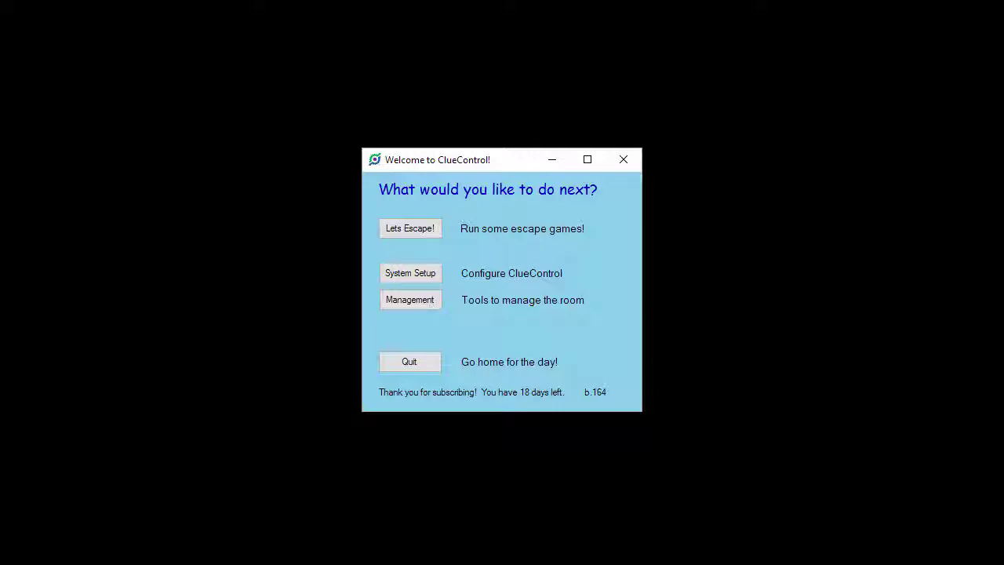
# - Open the facility setup from the system configuration and move the ER screen preview window higher
pyautogui.click(417, 271)
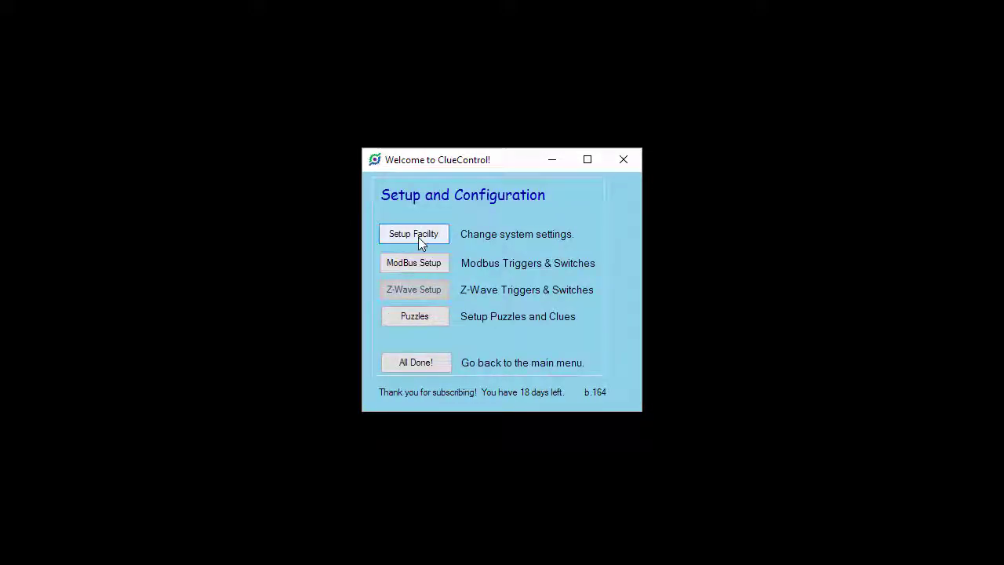
pyautogui.click(418, 237)
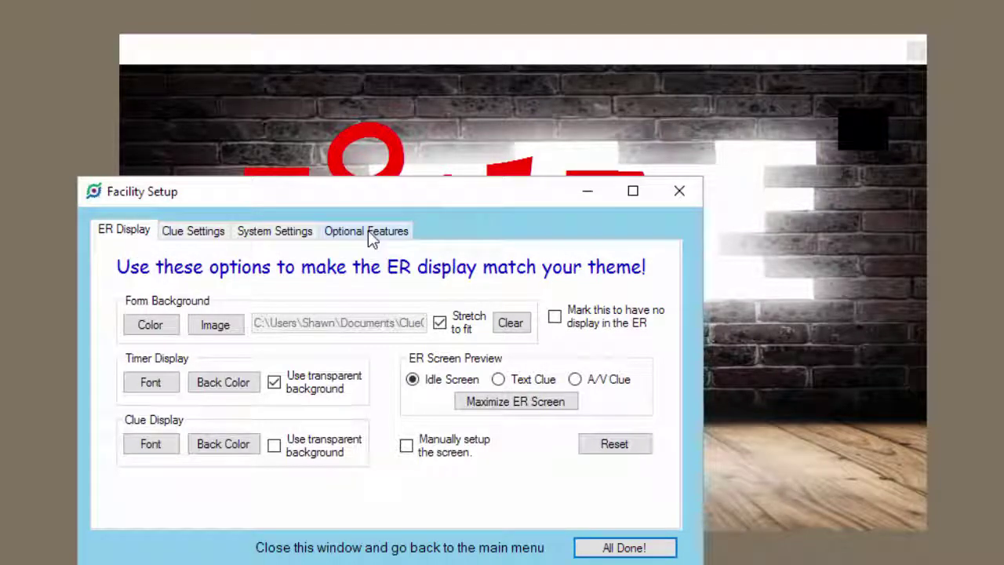
pyautogui.click(455, 56)
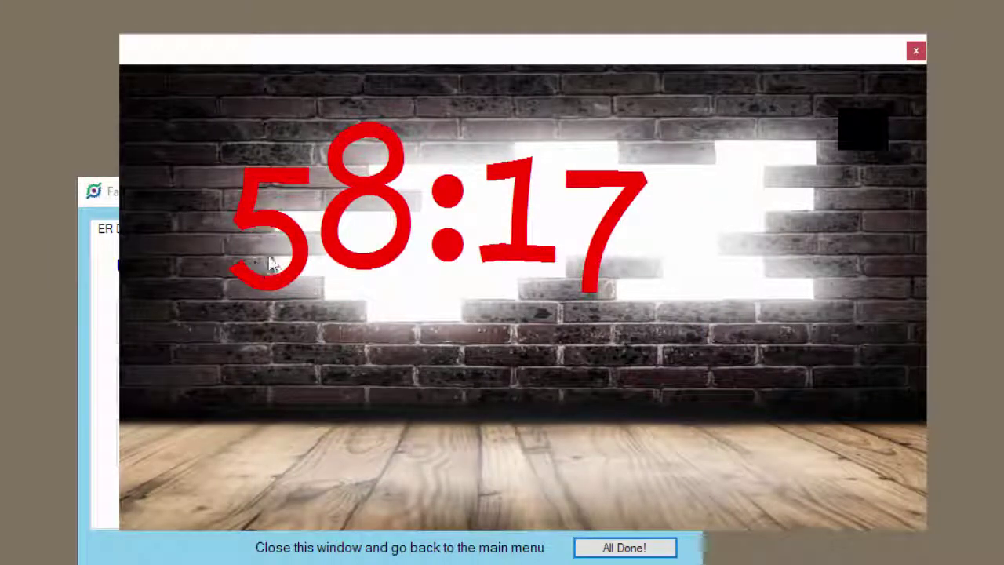
pyautogui.moveTo(526, 60); pyautogui.dragTo(564, 1)
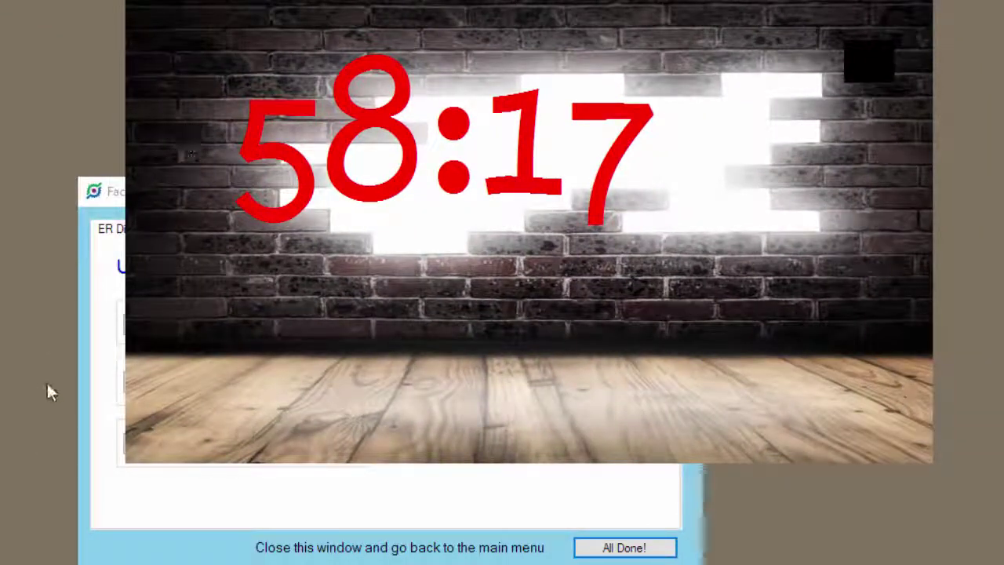
# - Bring the Facility Setup window back in front of the preview and maximize the ER screen
pyautogui.click(79, 399)
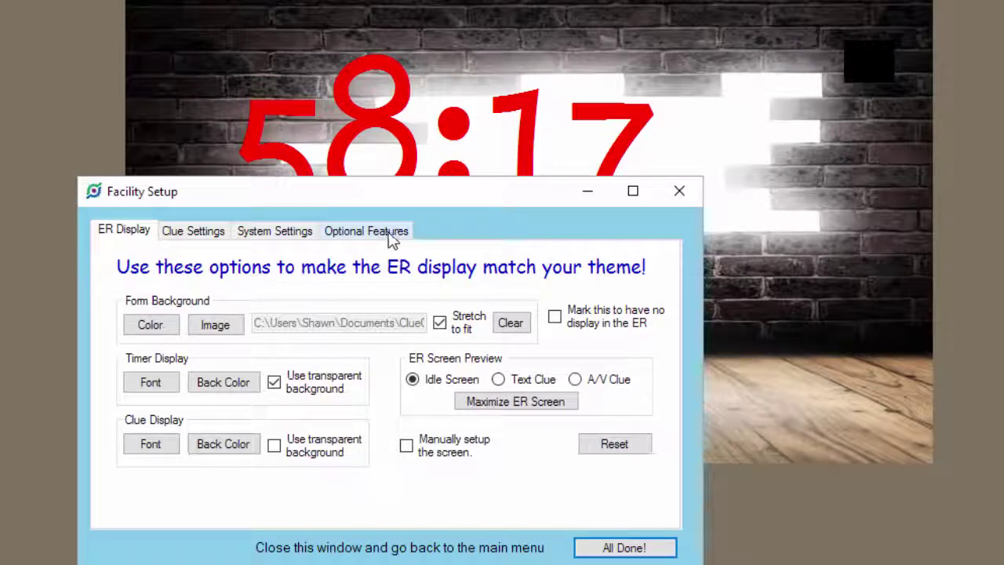
pyautogui.click(581, 11)
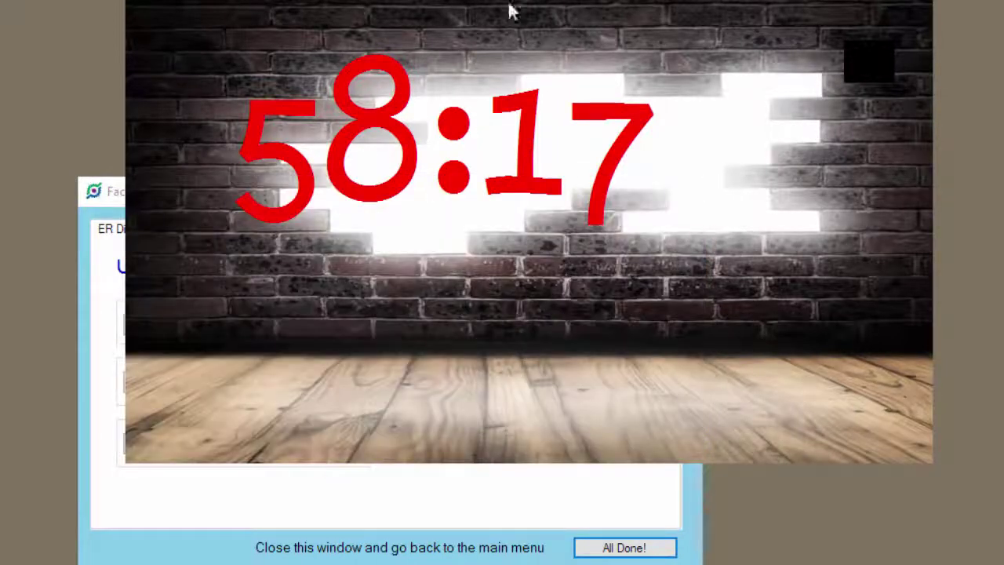
pyautogui.click(126, 539)
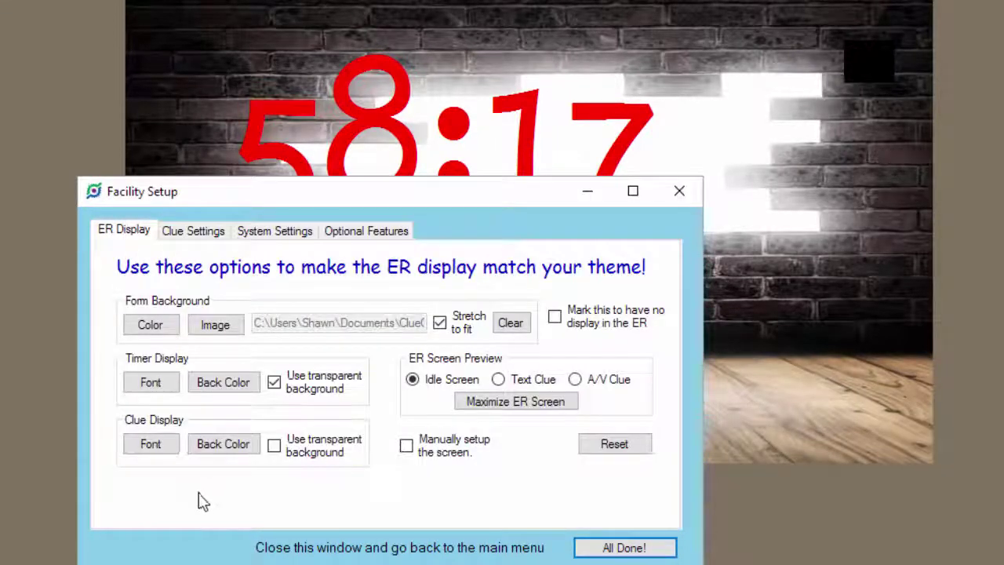
pyautogui.click(510, 401)
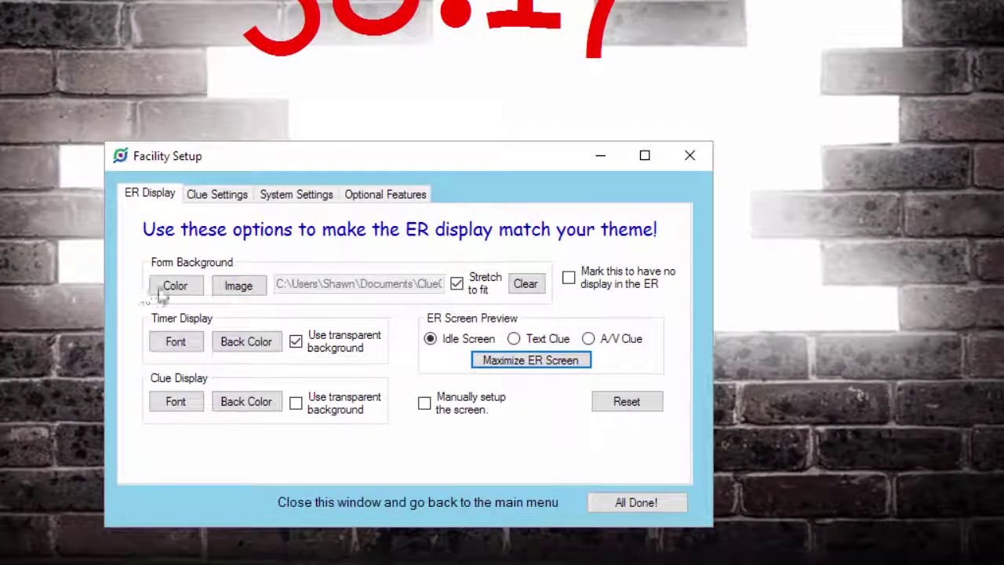
# - Set the ER display's form background color to green and clear its background image
pyautogui.click(173, 291)
pyautogui.click(406, 192)
pyautogui.click(375, 367)
pyautogui.click(525, 284)
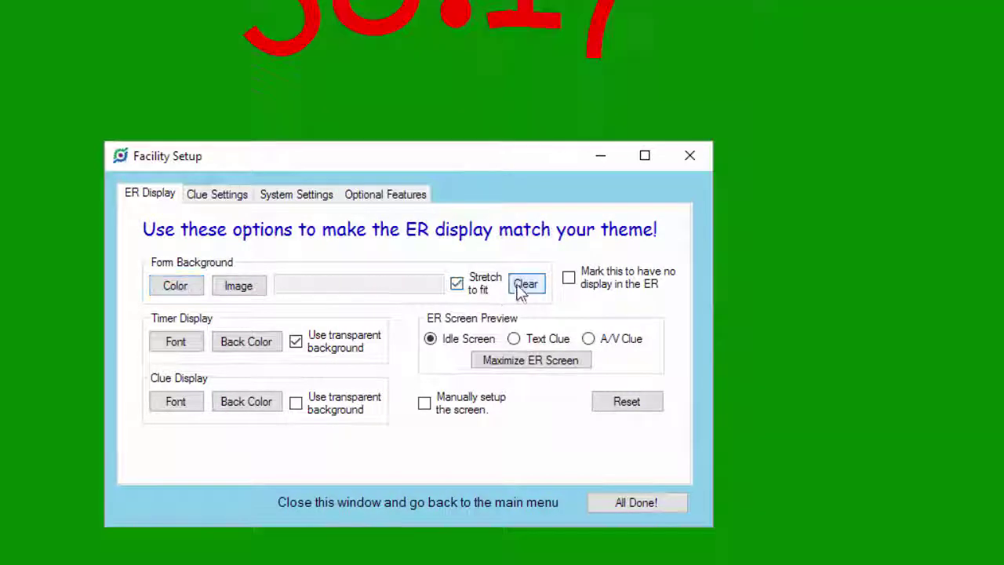
# - Set the form background color to dark blue and use Brick wall - small.jpg as the background image
pyautogui.click(178, 290)
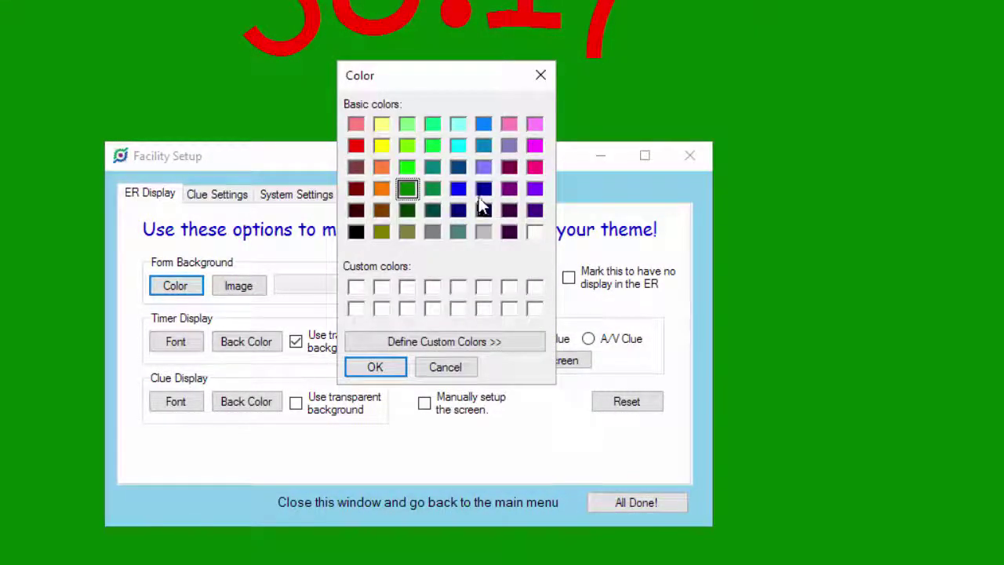
pyautogui.click(483, 189)
pyautogui.click(379, 367)
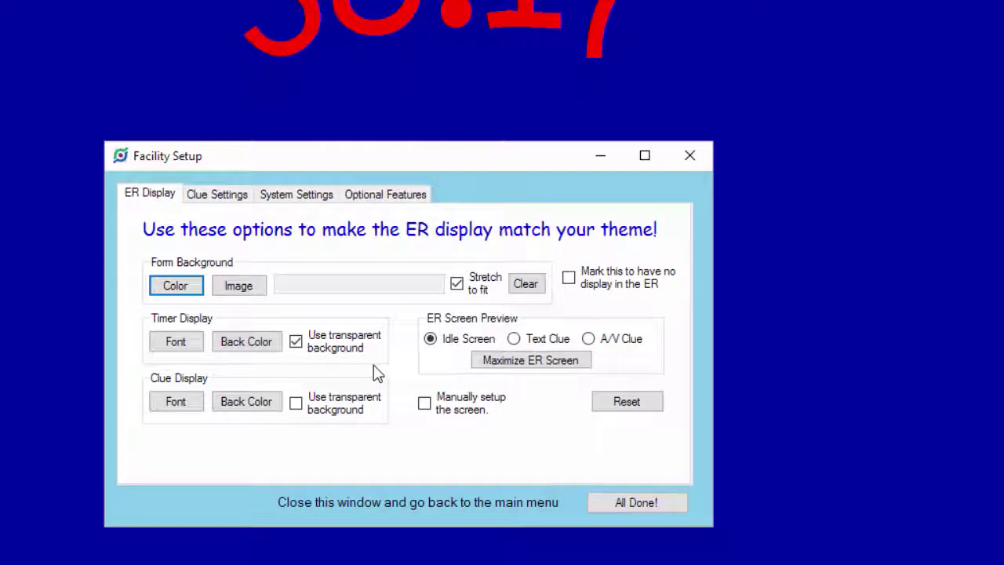
pyautogui.click(252, 290)
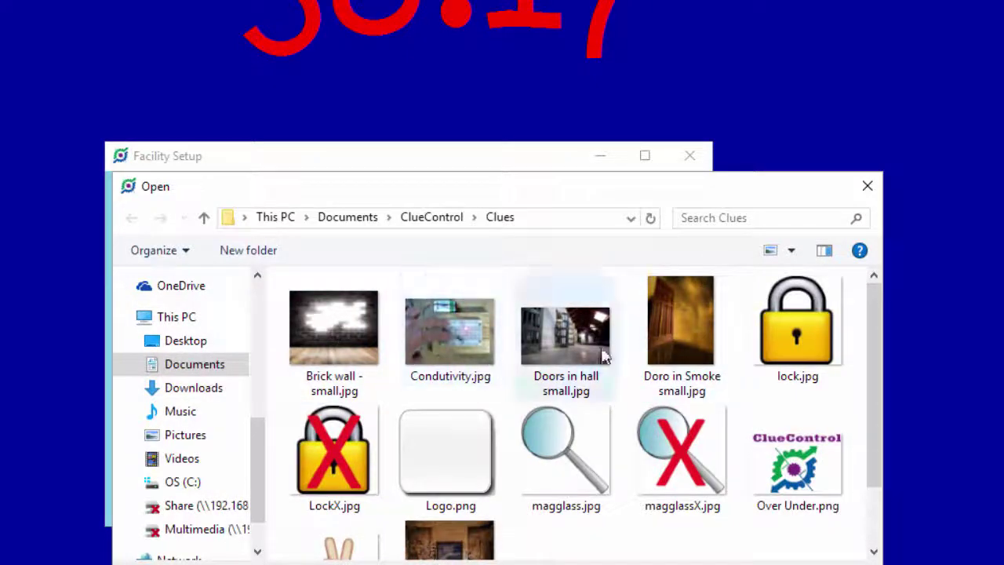
pyautogui.doubleClick(337, 354)
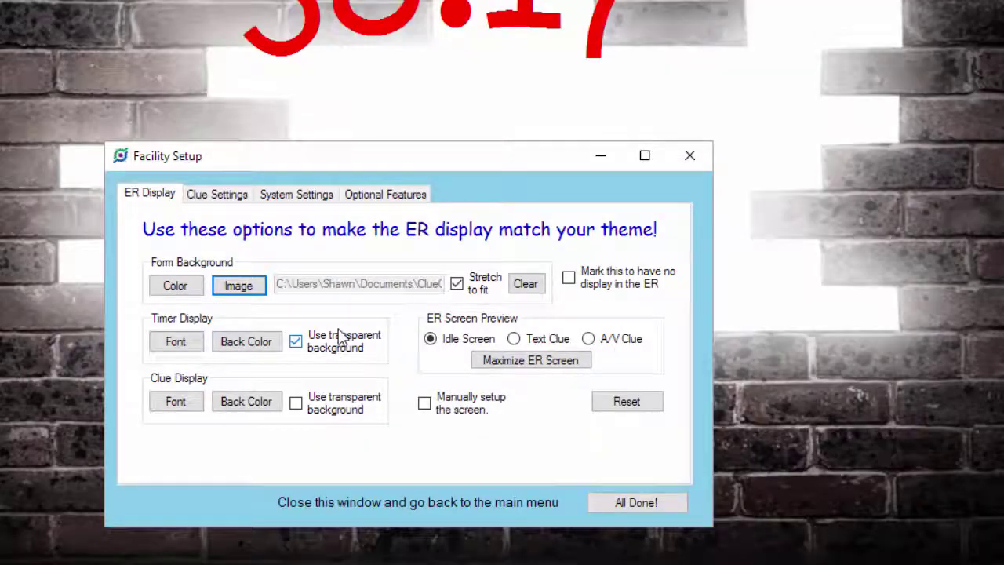
# - Switch the background image's stretch to fit and the timer's transparent background each off and back on
pyautogui.click(460, 287)
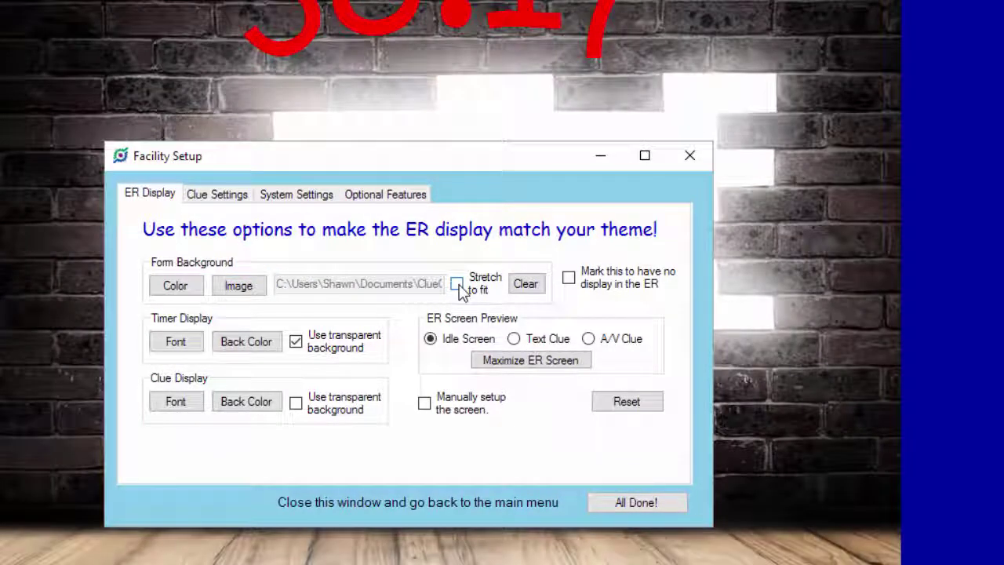
pyautogui.click(458, 285)
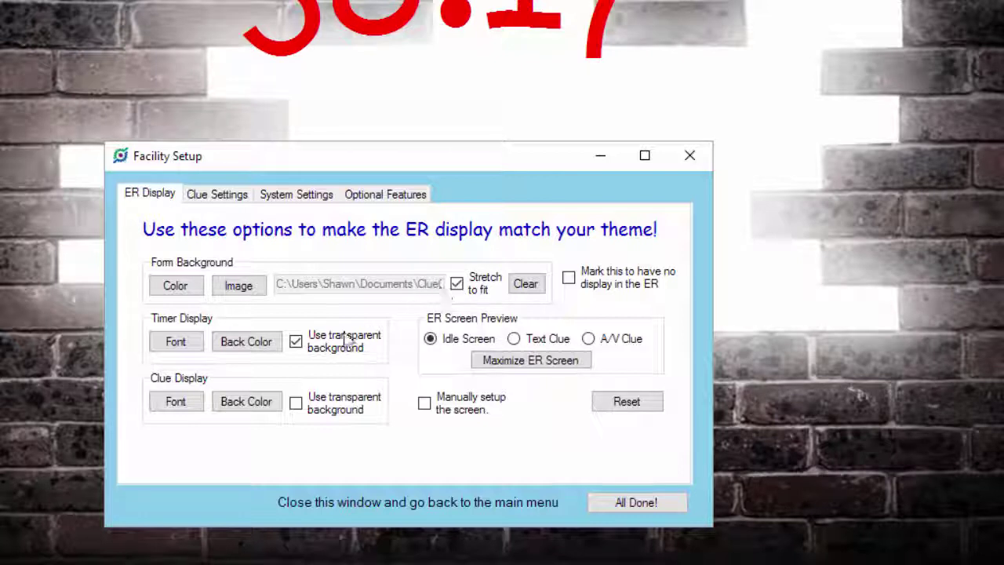
pyautogui.click(298, 349)
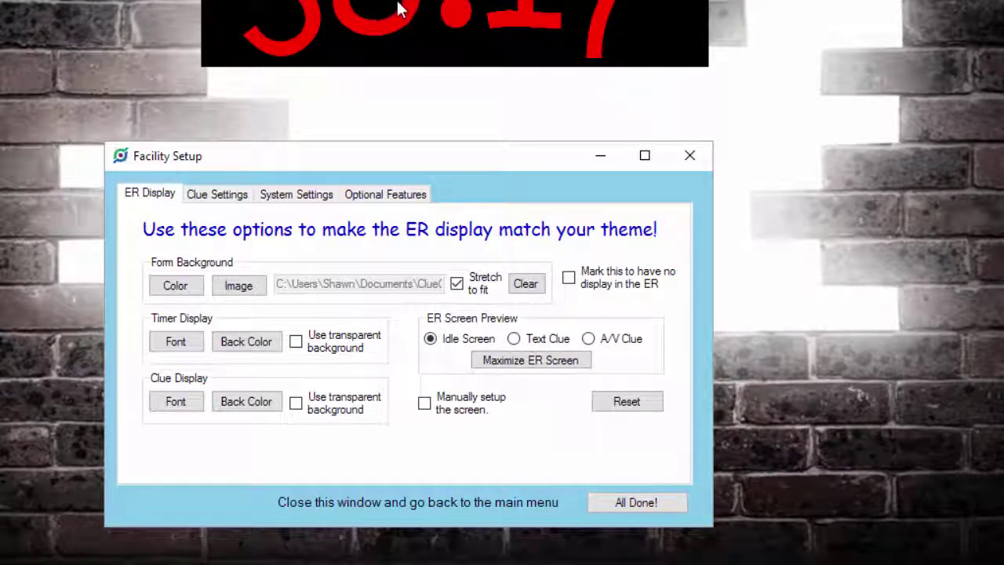
pyautogui.click(296, 344)
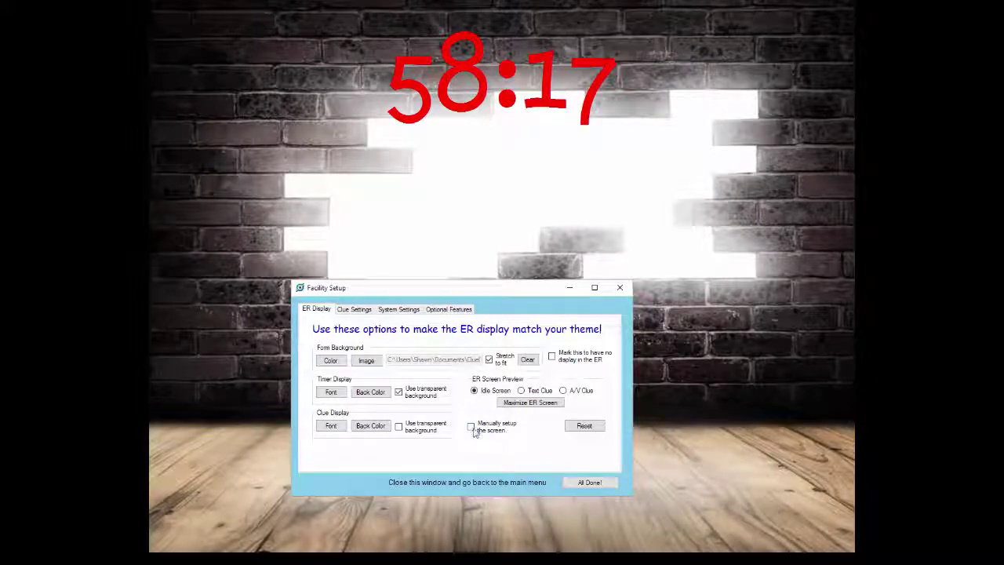
# - Enable manual screen setup and set the timer font to Modern No. 20 in blue
pyautogui.click(473, 432)
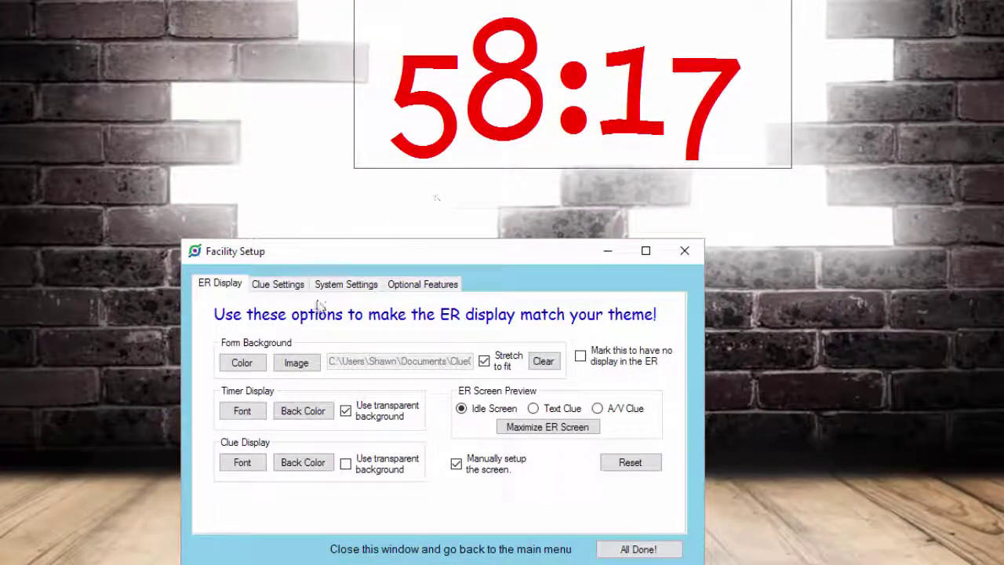
pyautogui.click(242, 411)
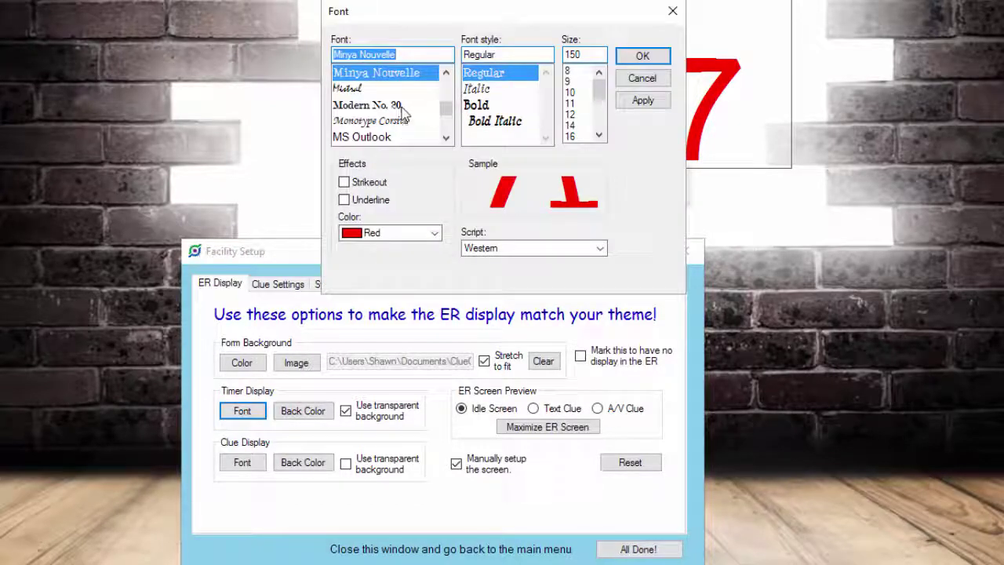
pyautogui.click(401, 105)
pyautogui.click(433, 233)
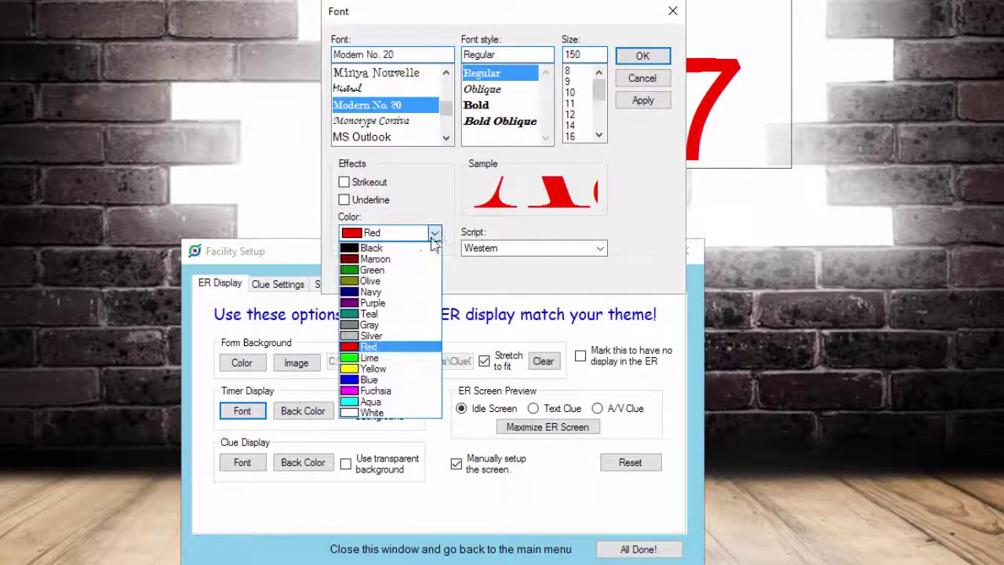
pyautogui.click(369, 379)
pyautogui.click(643, 58)
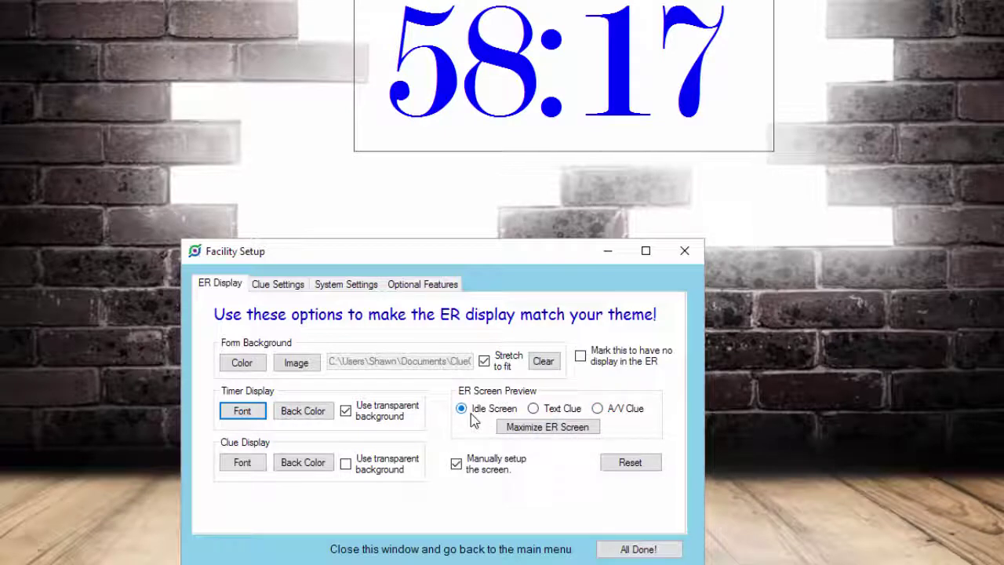
# - Preview the text clue, move the setup window up clear of it, and make the clue background transparent
pyautogui.click(533, 409)
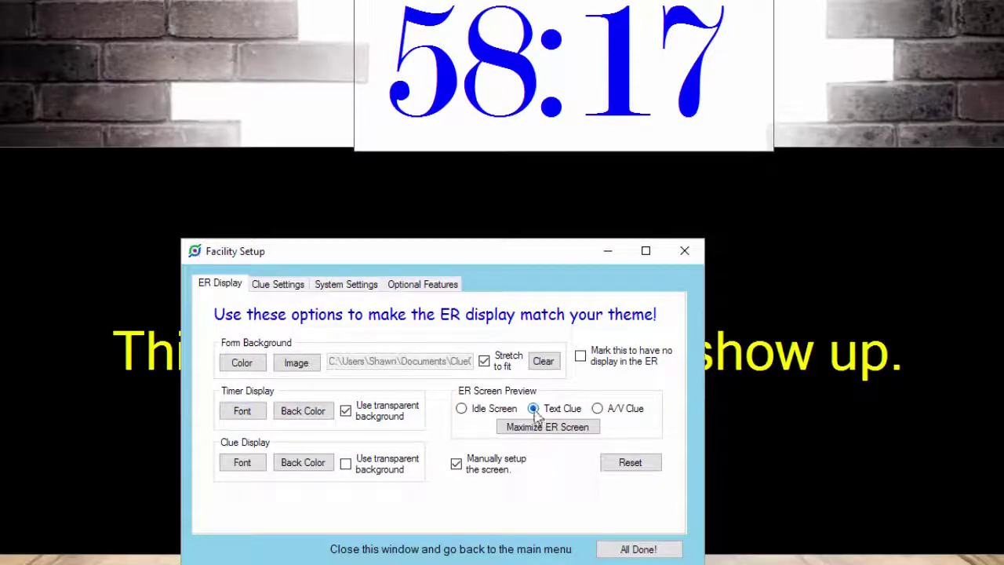
pyautogui.moveTo(528, 264); pyautogui.dragTo(469, 0)
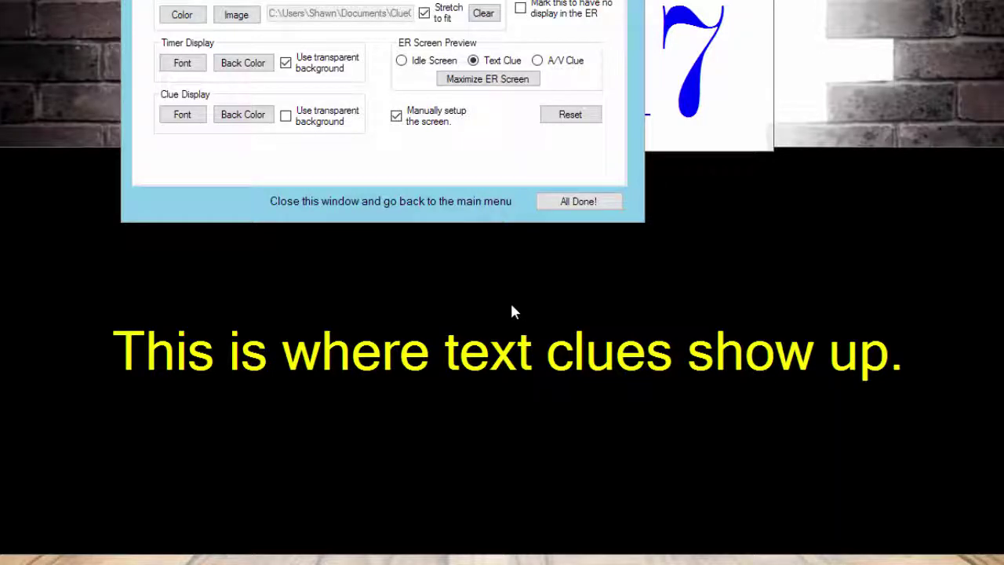
pyautogui.click(286, 116)
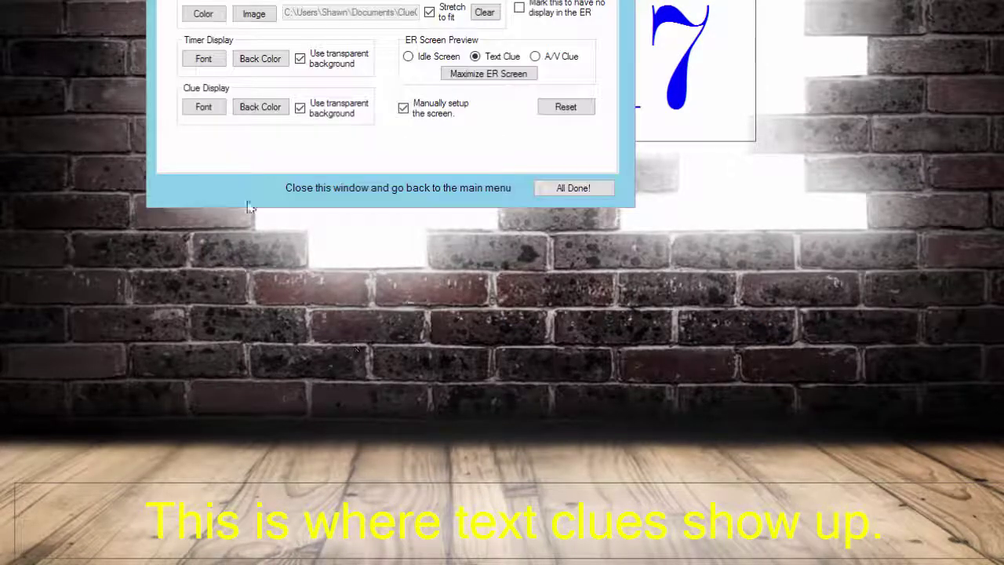
# - Set the clue display font to bold and black and apply it to the preview
pyautogui.click(206, 108)
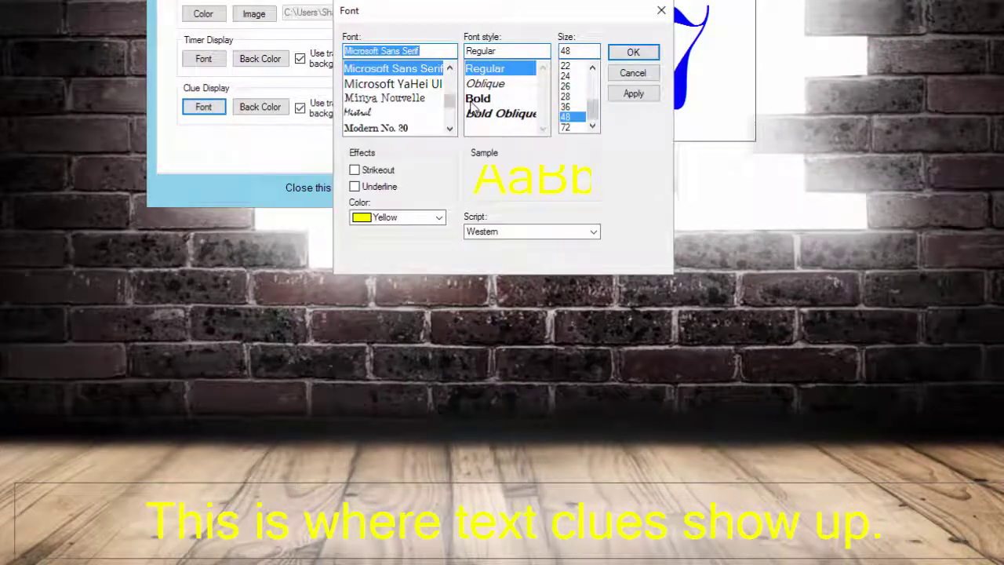
pyautogui.click(477, 98)
pyautogui.click(439, 218)
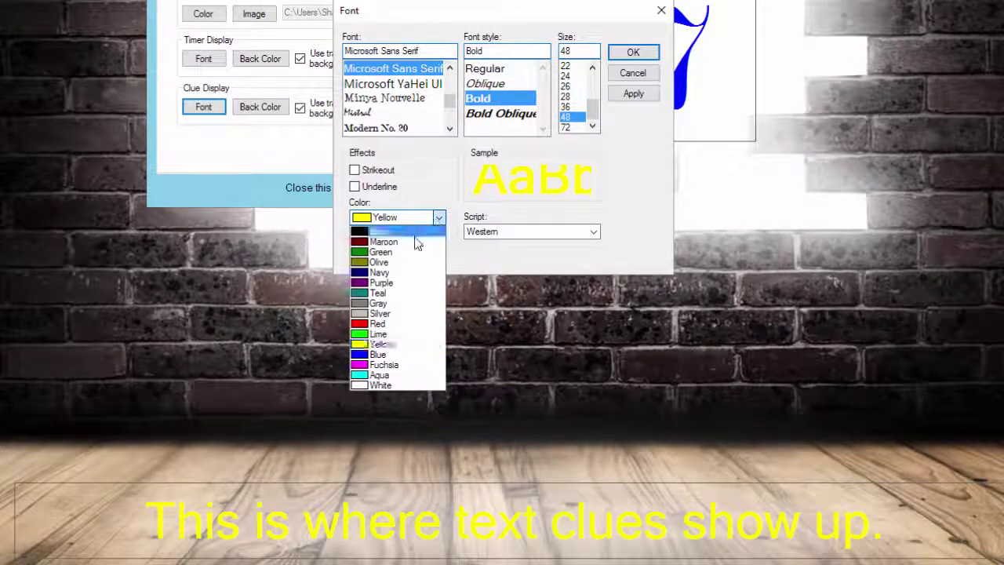
pyautogui.press('Escape')
pyautogui.click(439, 218)
pyautogui.click(392, 230)
pyautogui.click(634, 94)
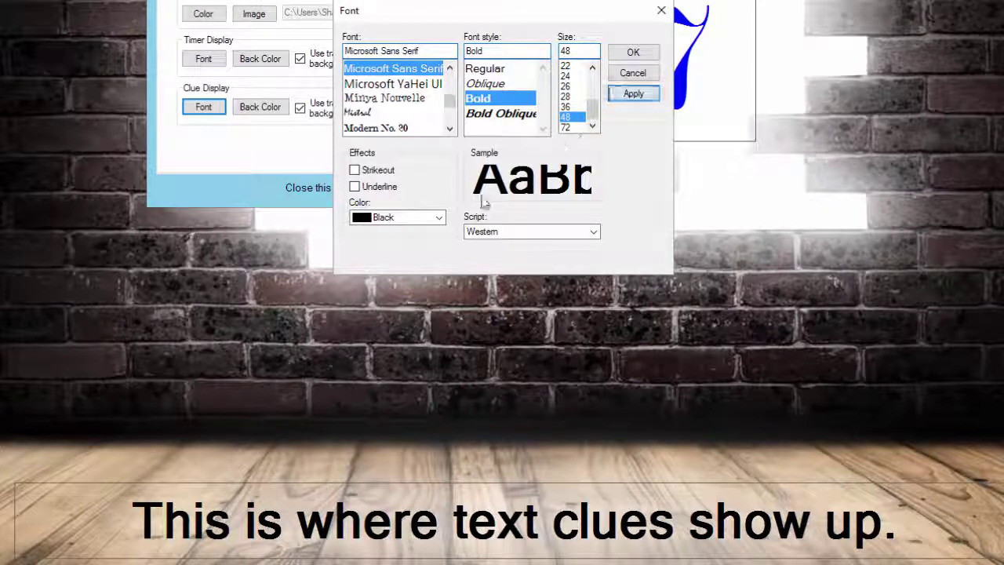
# - Change the clue display font color to red and accept the font settings
pyautogui.click(439, 218)
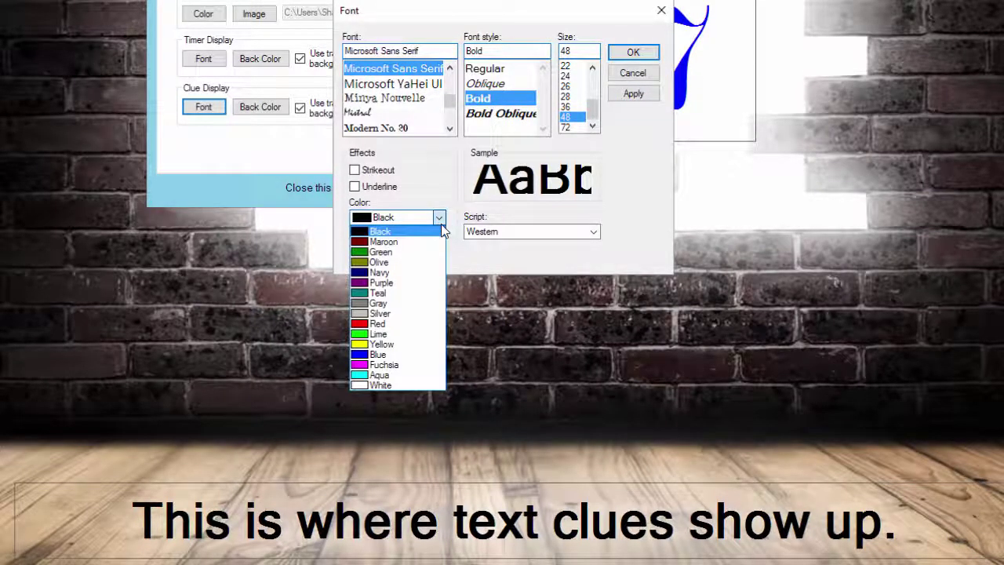
pyautogui.click(378, 323)
pyautogui.click(639, 95)
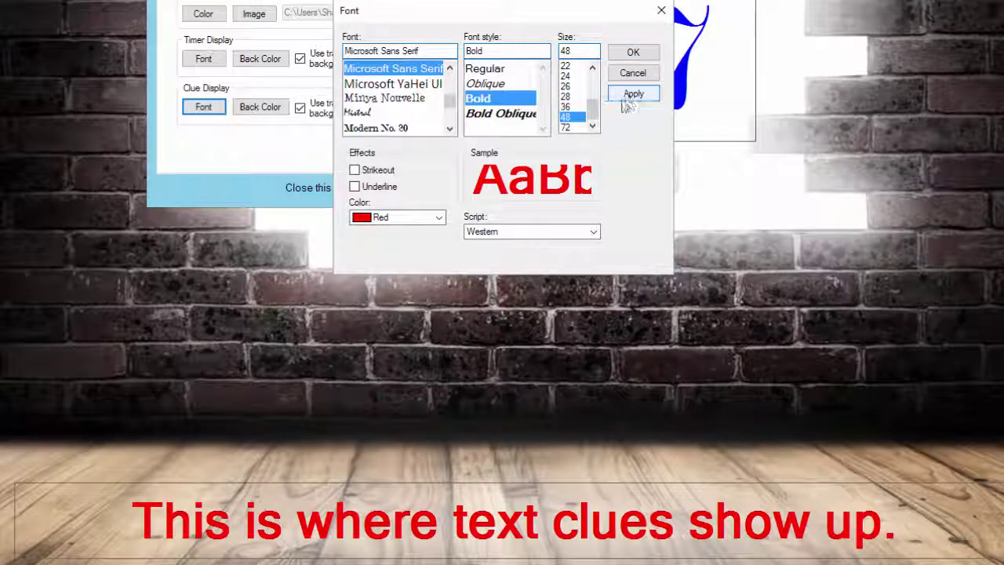
pyautogui.click(634, 53)
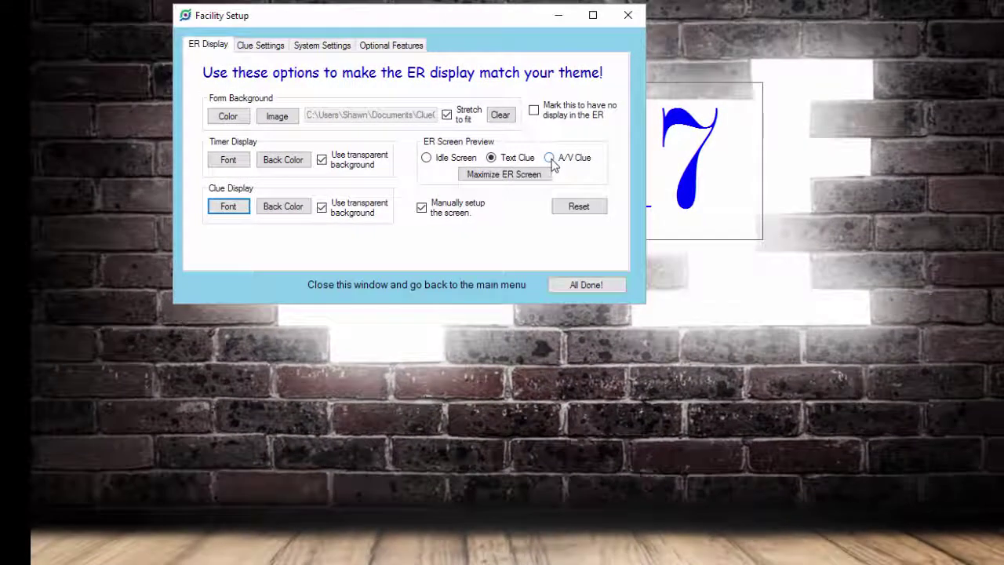
# - Preview the ER screen with an A/V clue and open the facility's clue settings
pyautogui.click(551, 159)
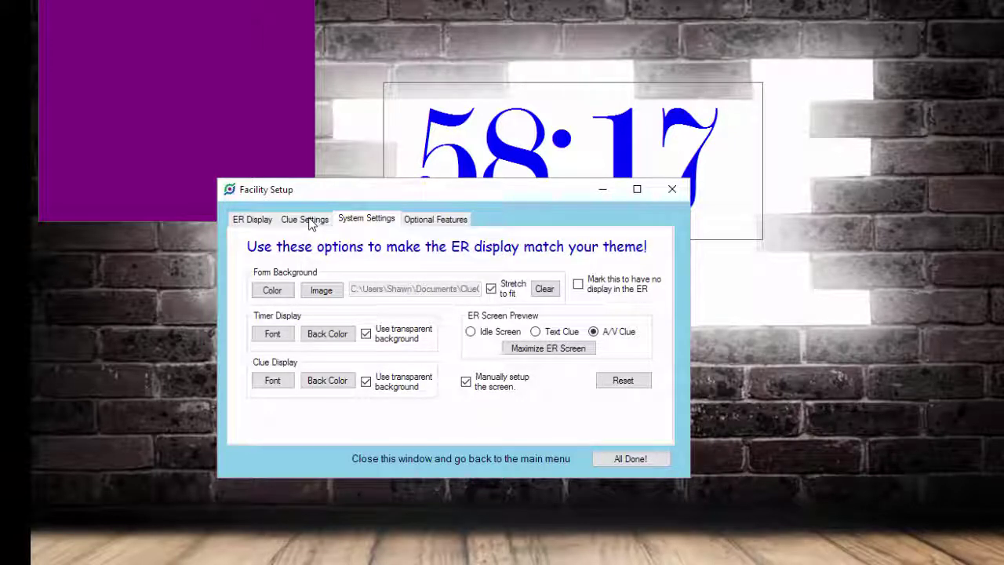
pyautogui.click(310, 221)
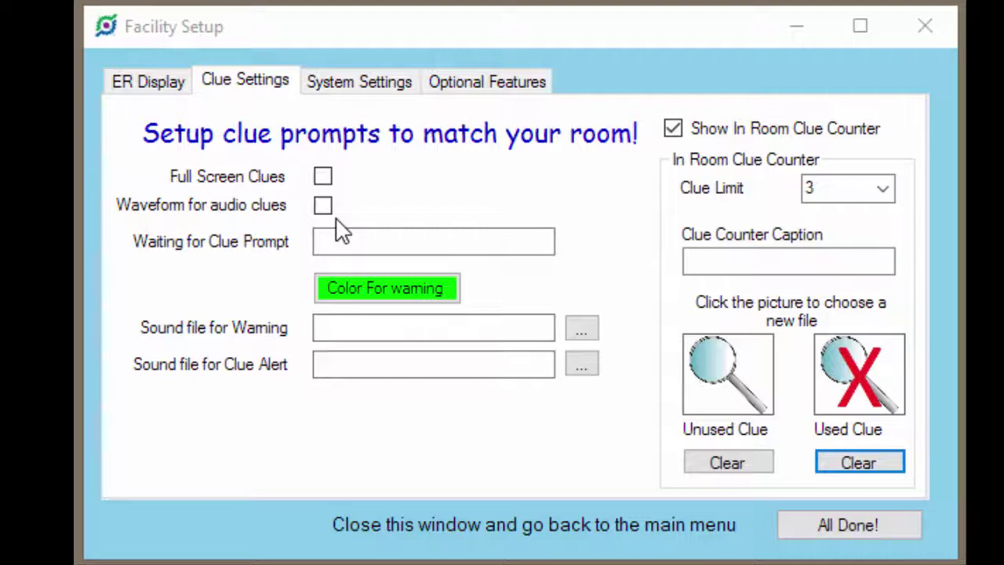
# - Browse the sound files available for the clue alert without choosing one
pyautogui.click(440, 241)
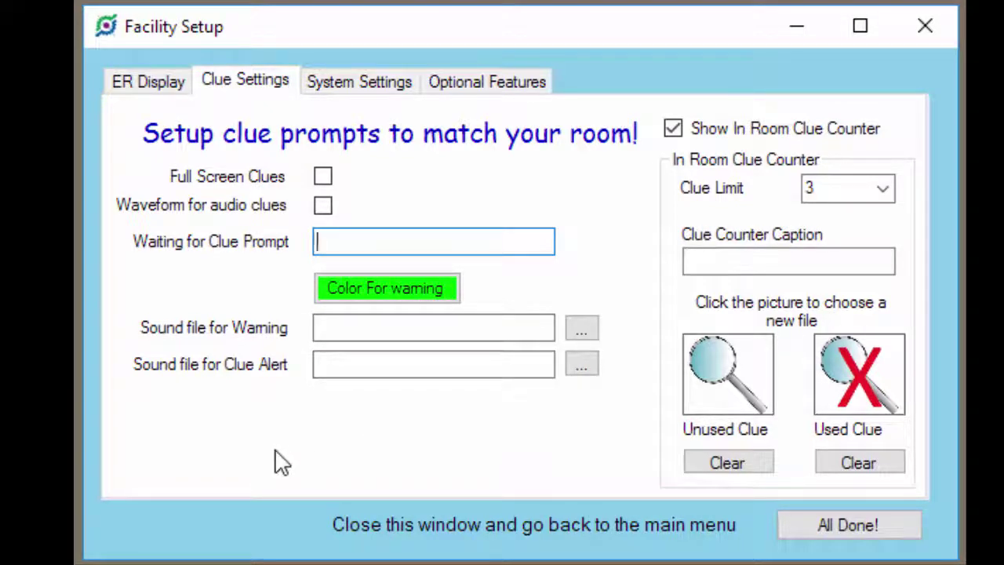
pyautogui.click(586, 370)
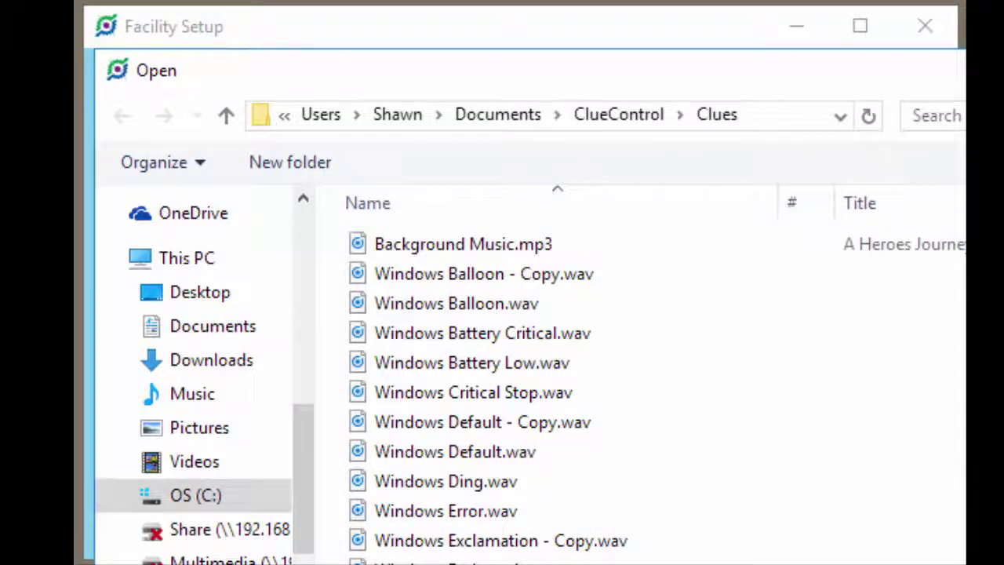
pyautogui.press('Escape')
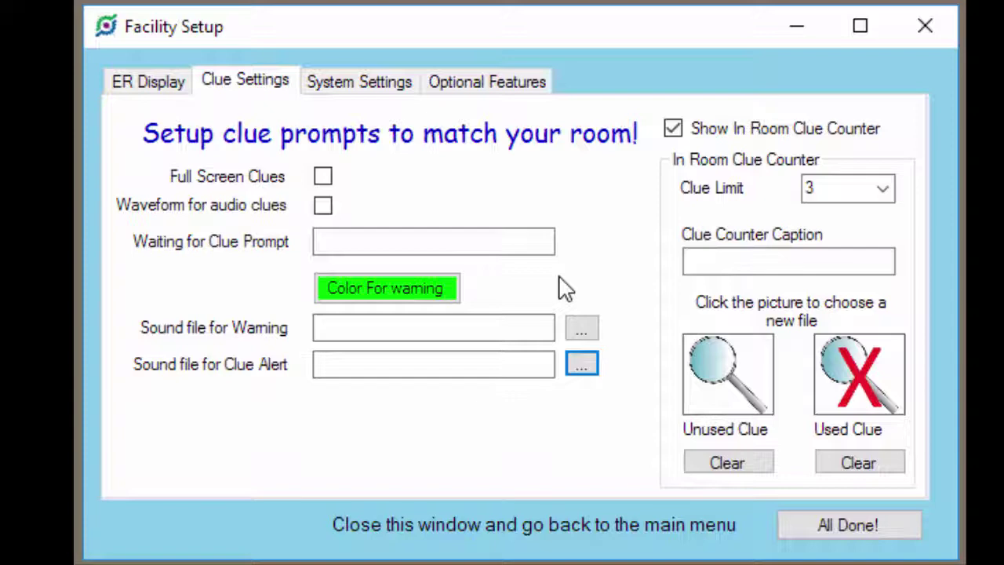
# - Set the clue warning color to red in the clue settings
pyautogui.click(405, 287)
pyautogui.moveTo(870, 224); pyautogui.dragTo(814, 95)
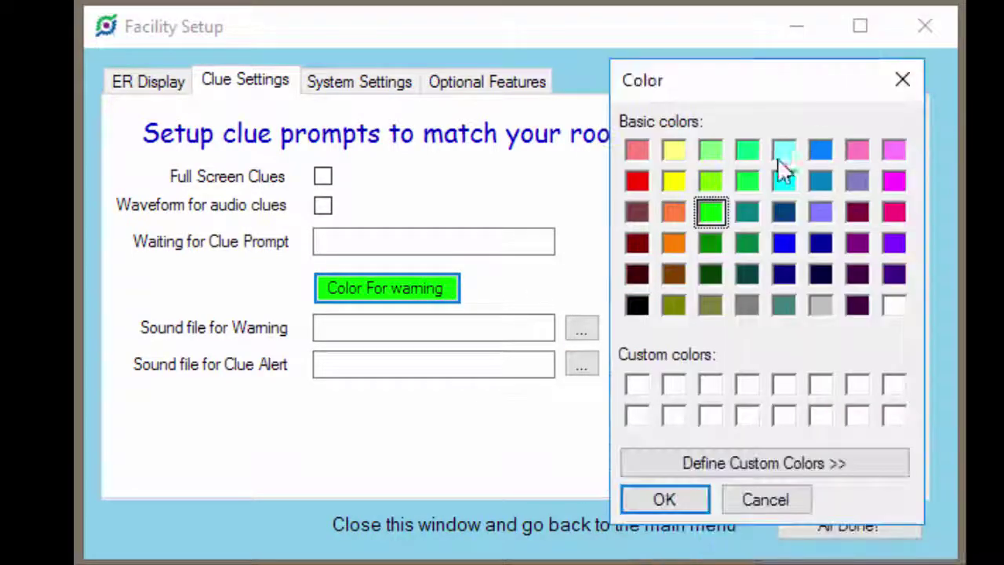
pyautogui.click(636, 180)
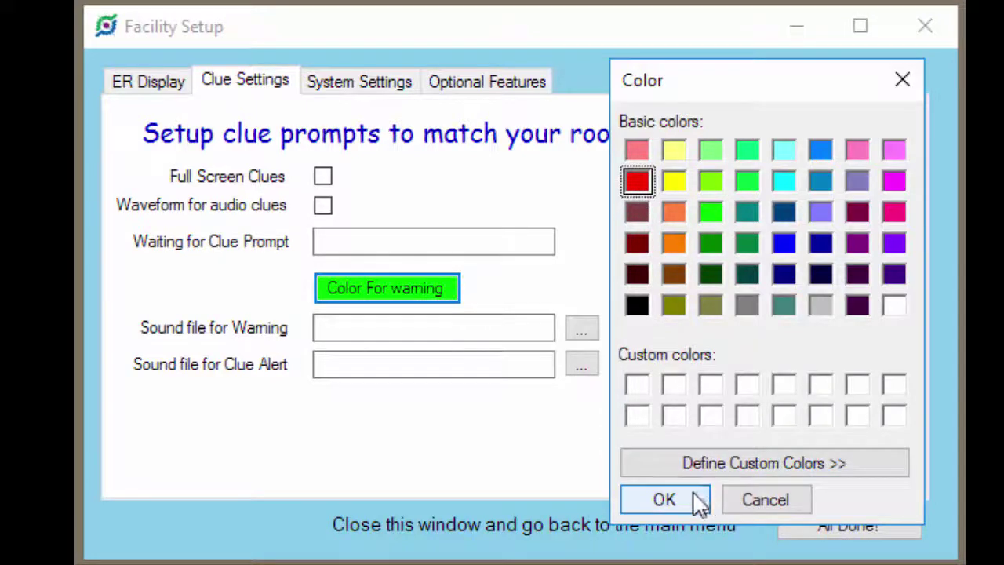
pyautogui.click(664, 499)
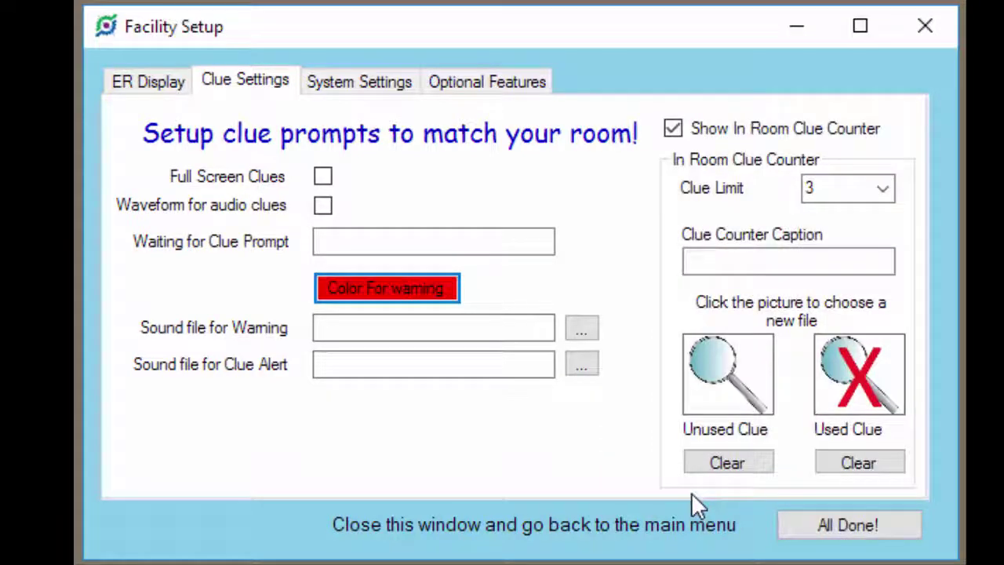
# - Browse the sound files for the clue warning without choosing one, and check the available Clue Limit values
pyautogui.click(480, 324)
pyautogui.click(580, 329)
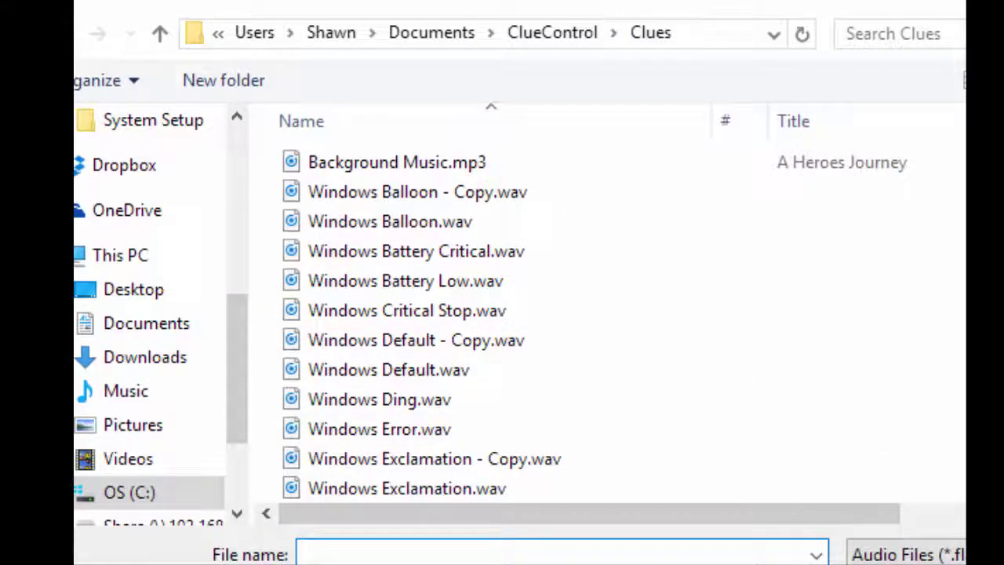
pyautogui.press('Escape')
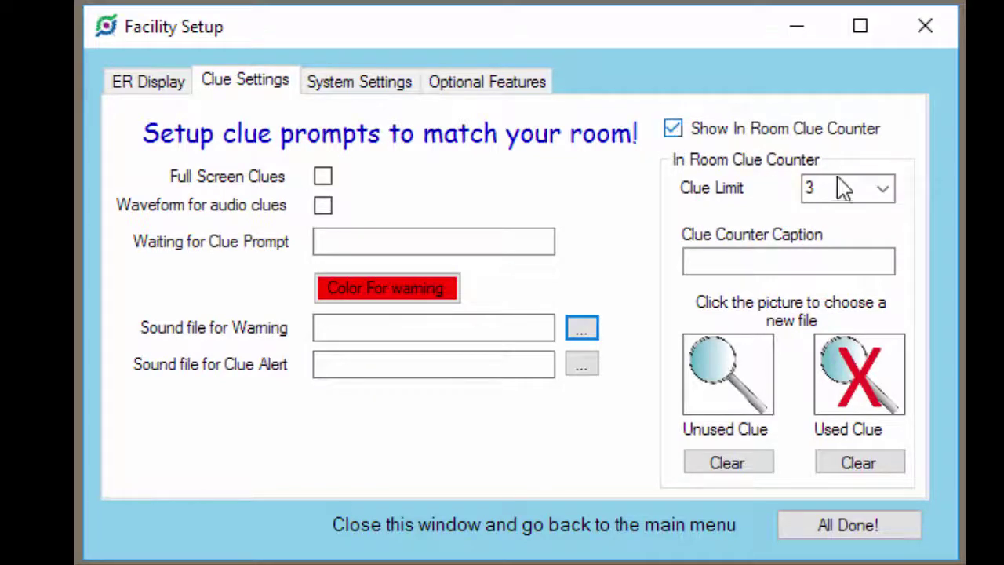
pyautogui.click(884, 196)
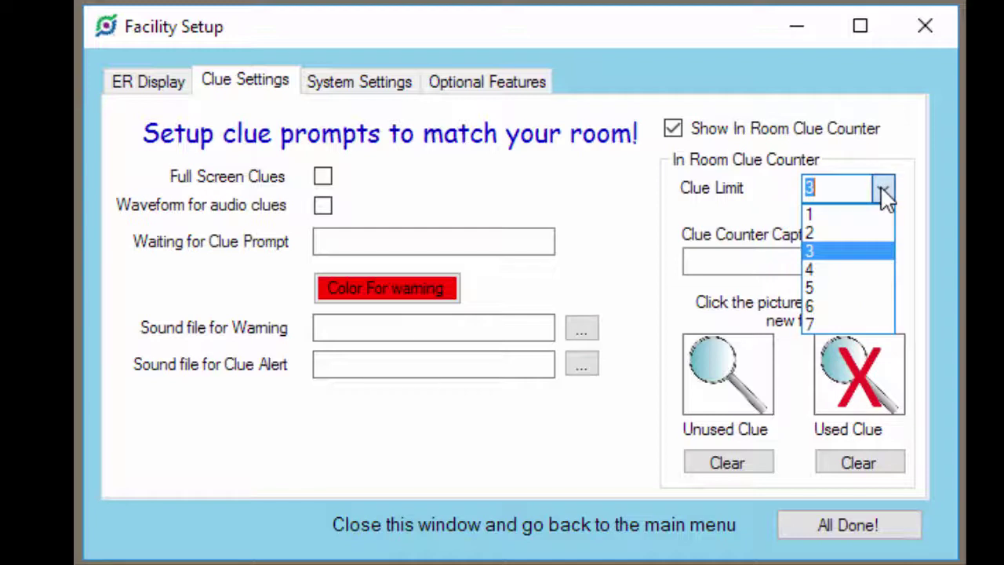
pyautogui.click(884, 196)
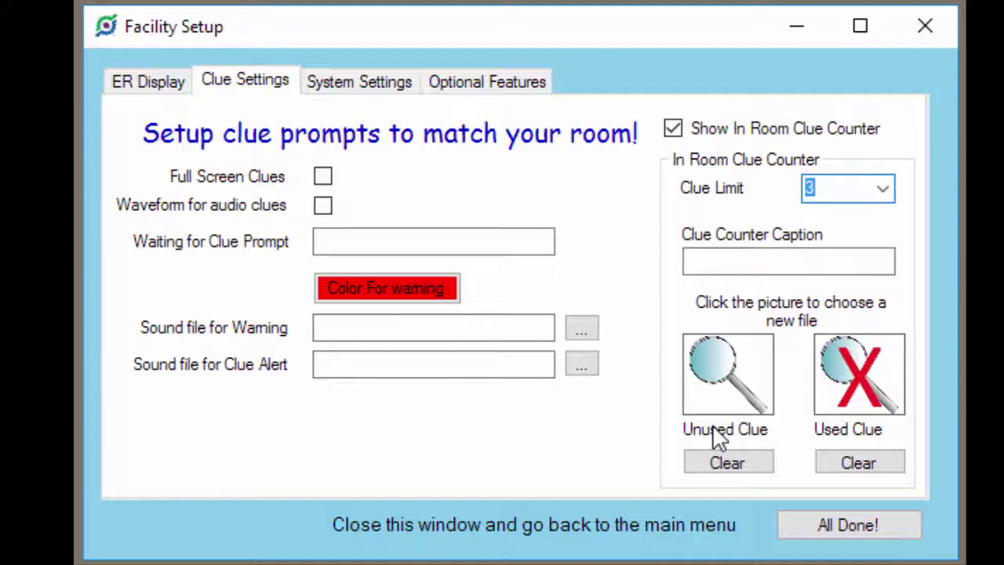
# - Set the Unused Clue picture to the yellow padlock image and the Used Clue picture to LockX.jpg
pyautogui.click(729, 365)
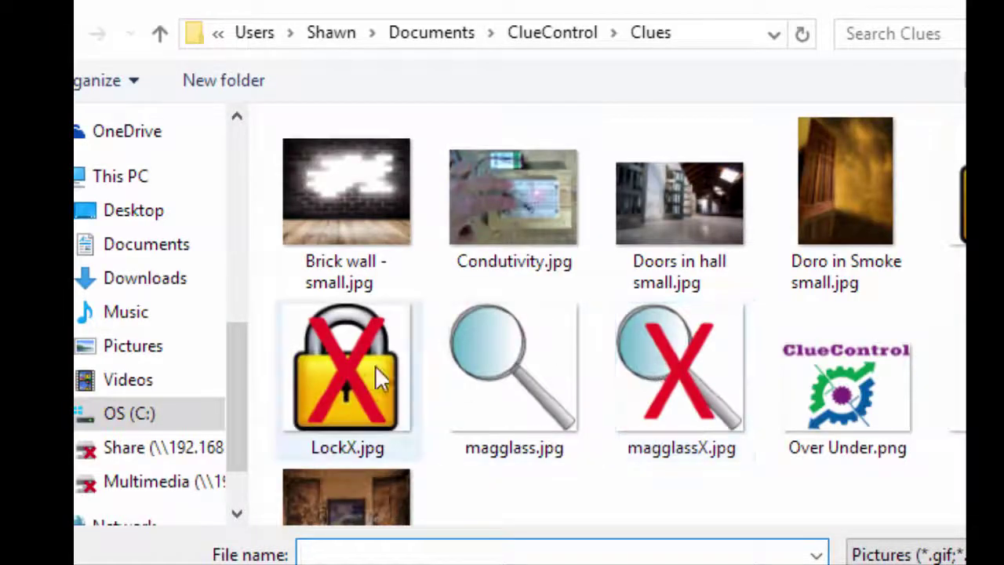
pyautogui.doubleClick(961, 204)
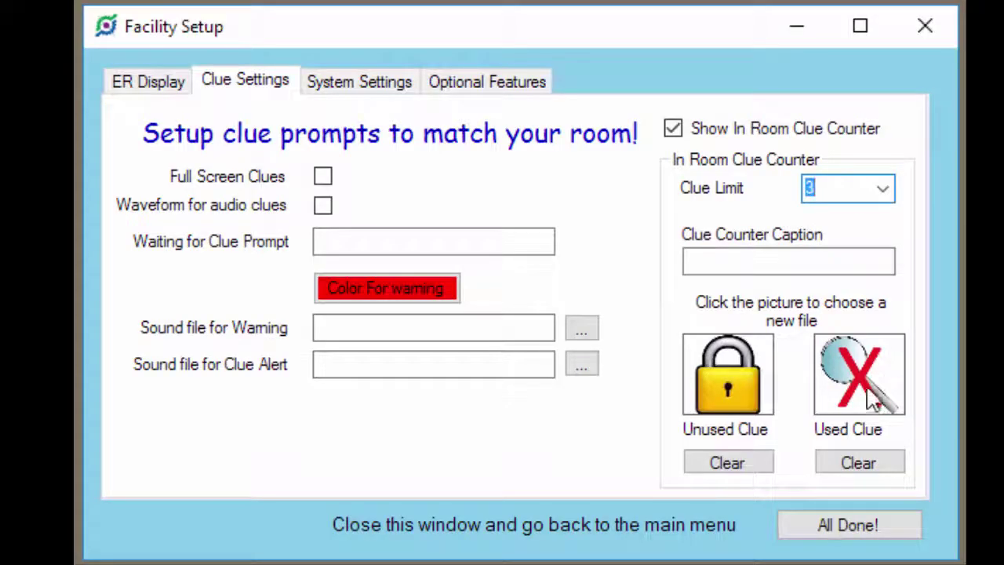
pyautogui.click(869, 396)
pyautogui.doubleClick(315, 381)
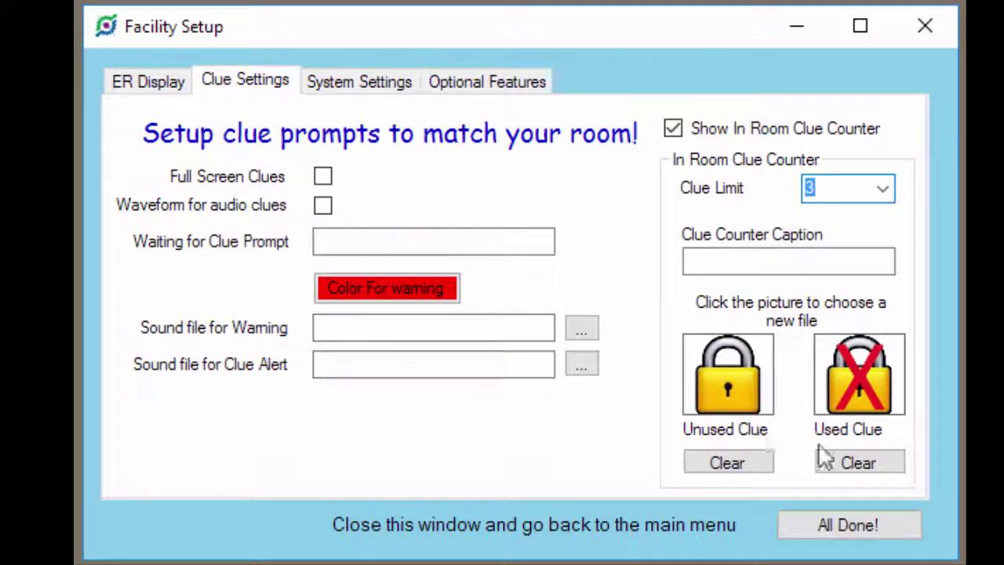
# - Clear both clue counter pictures and choose the yellow padlock image again for the Unused Clue
pyautogui.click(753, 468)
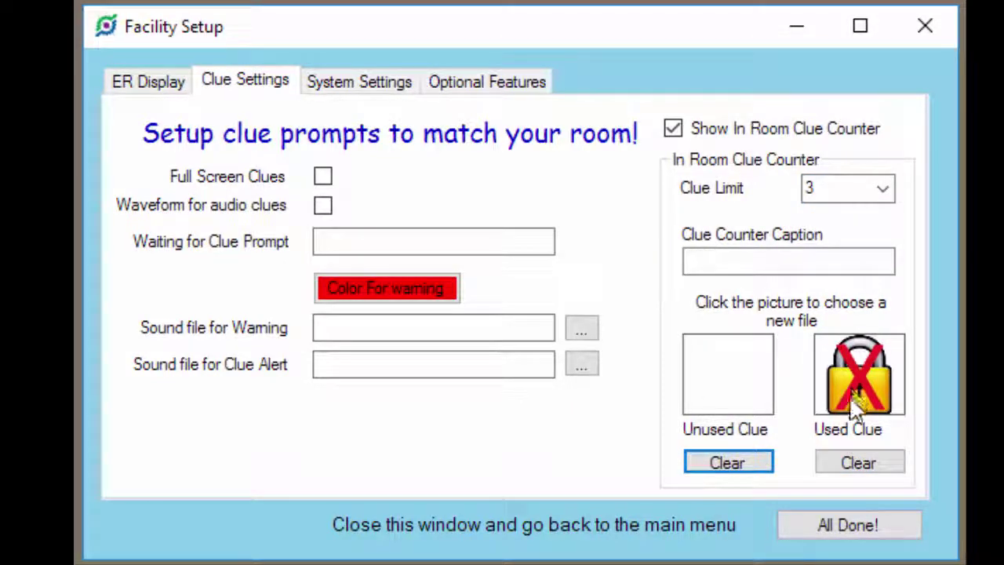
pyautogui.click(866, 468)
pyautogui.click(723, 402)
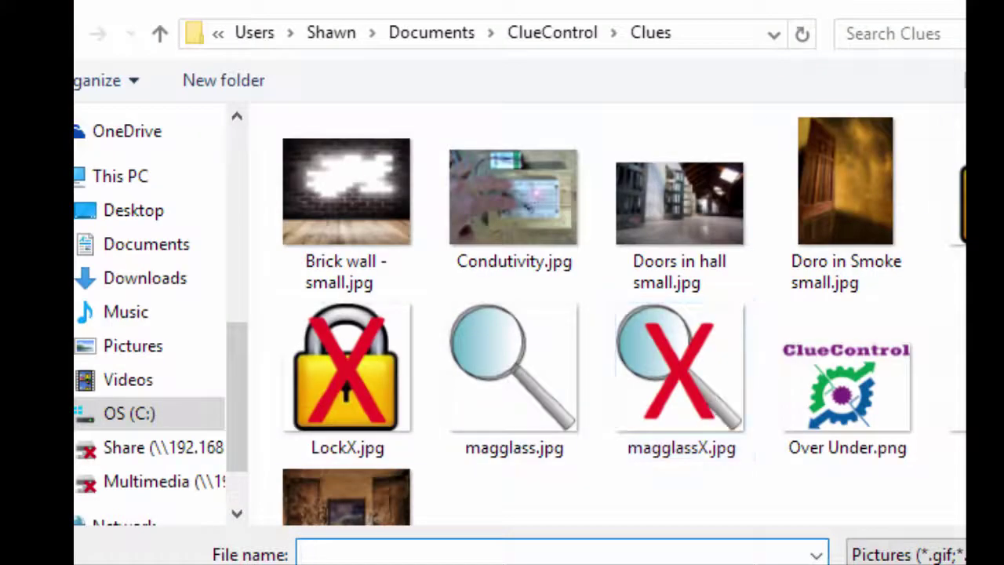
pyautogui.doubleClick(776, 386)
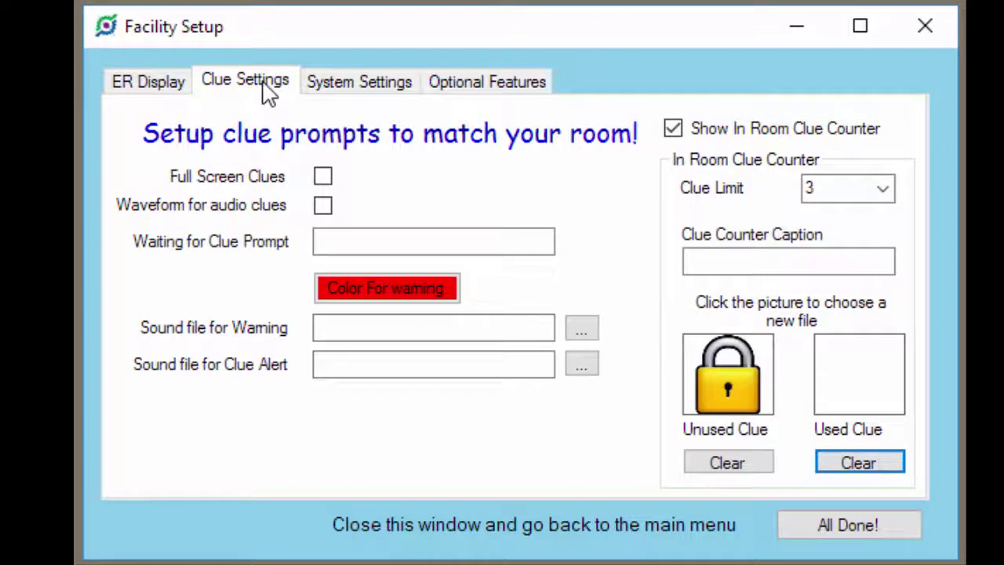
# - Choose an image as the logo file in the facility's system settings, keeping the default ER time
pyautogui.click(345, 86)
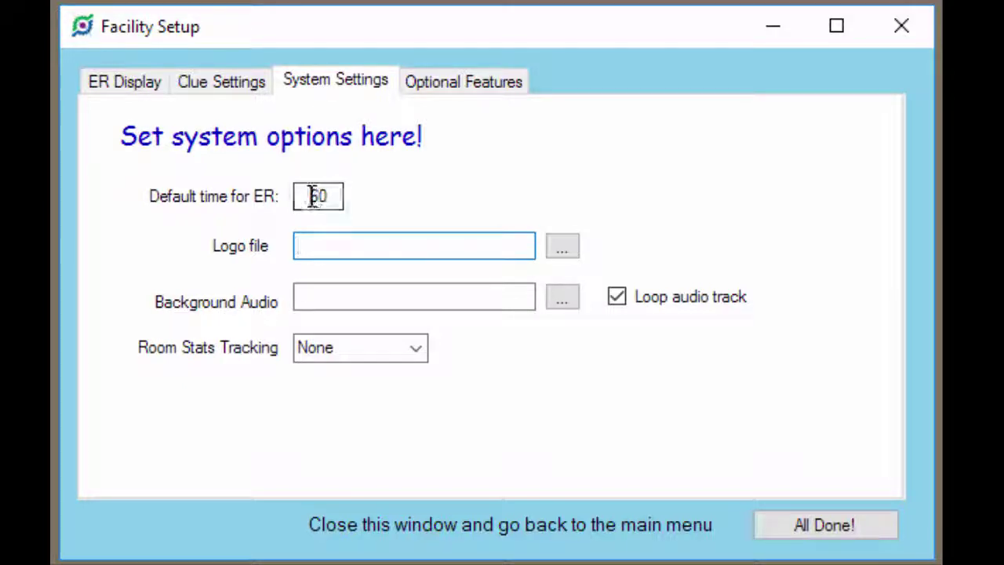
pyautogui.moveTo(312, 196); pyautogui.dragTo(340, 197)
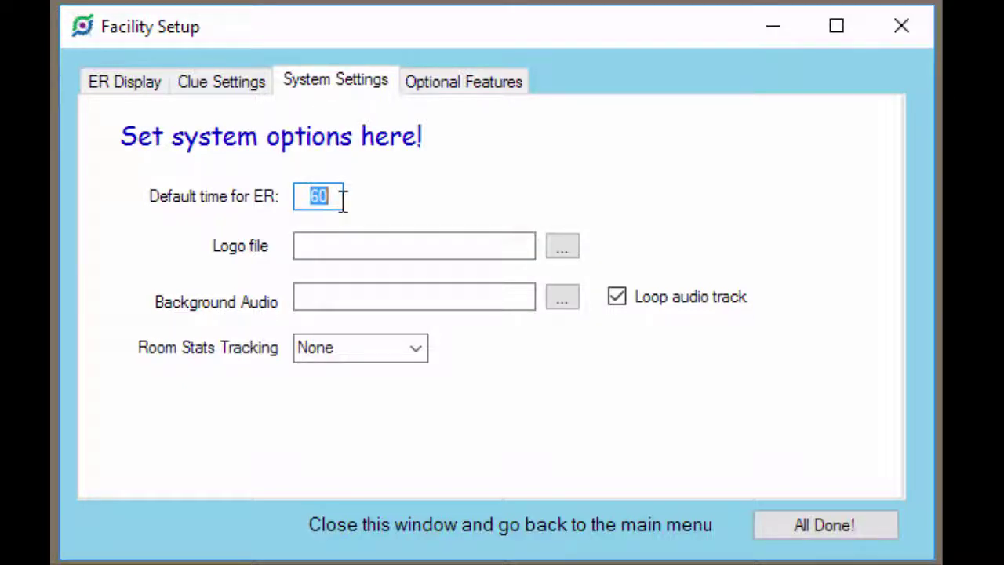
pyautogui.click(382, 242)
pyautogui.click(562, 248)
pyautogui.doubleClick(803, 380)
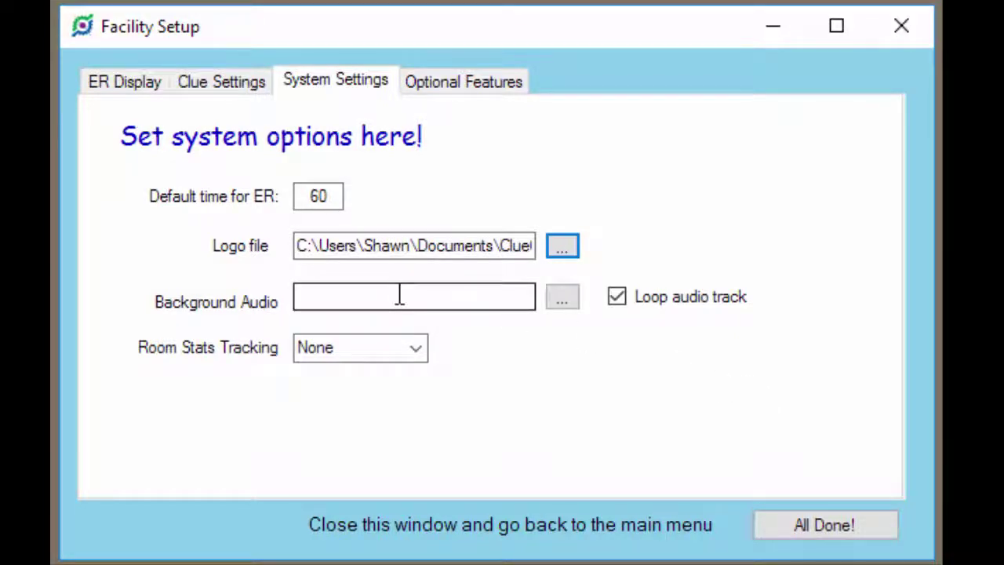
# - Choose an audio file from the Clues folder as background audio and set Room Stats Tracking to Standard
pyautogui.click(562, 303)
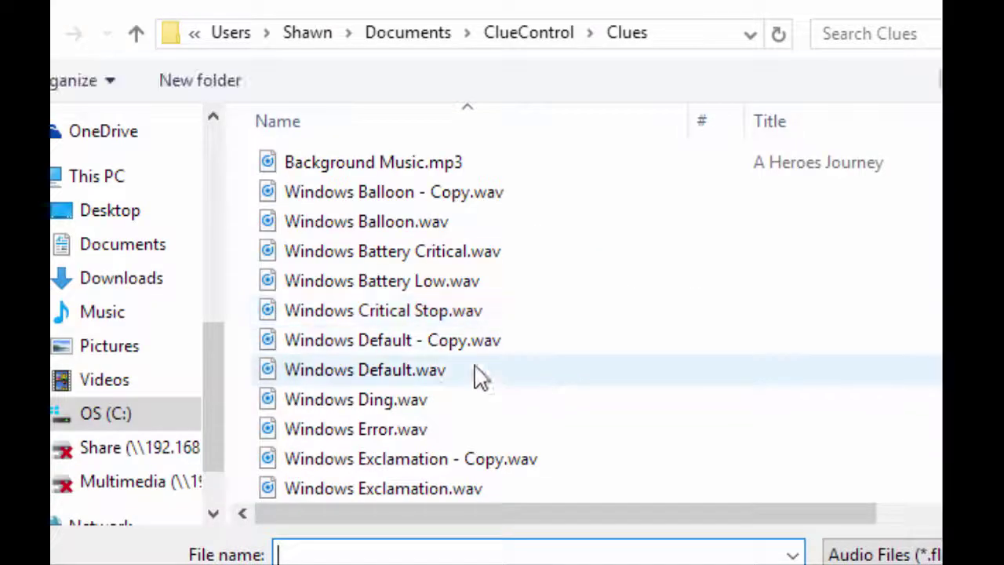
pyautogui.doubleClick(394, 255)
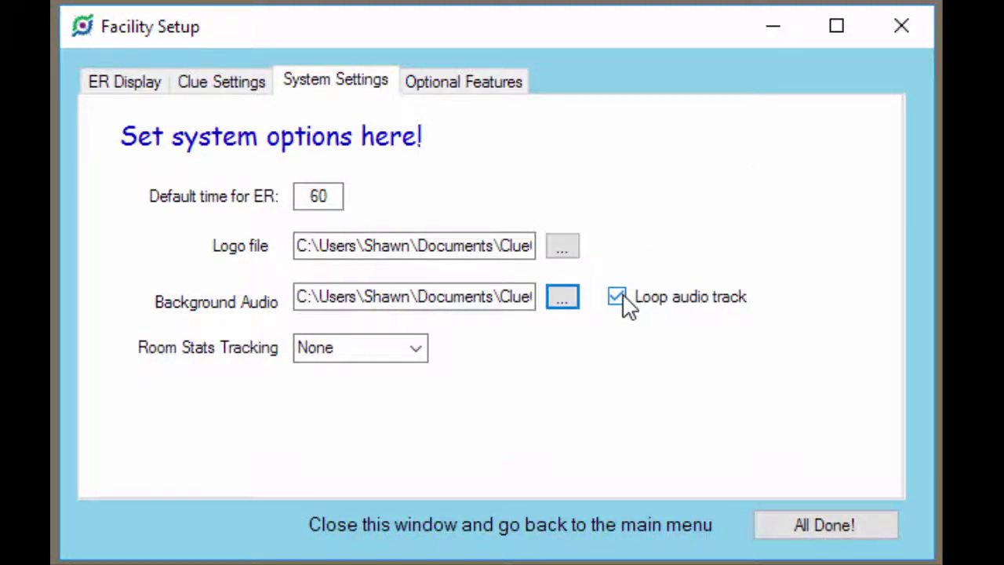
pyautogui.click(419, 351)
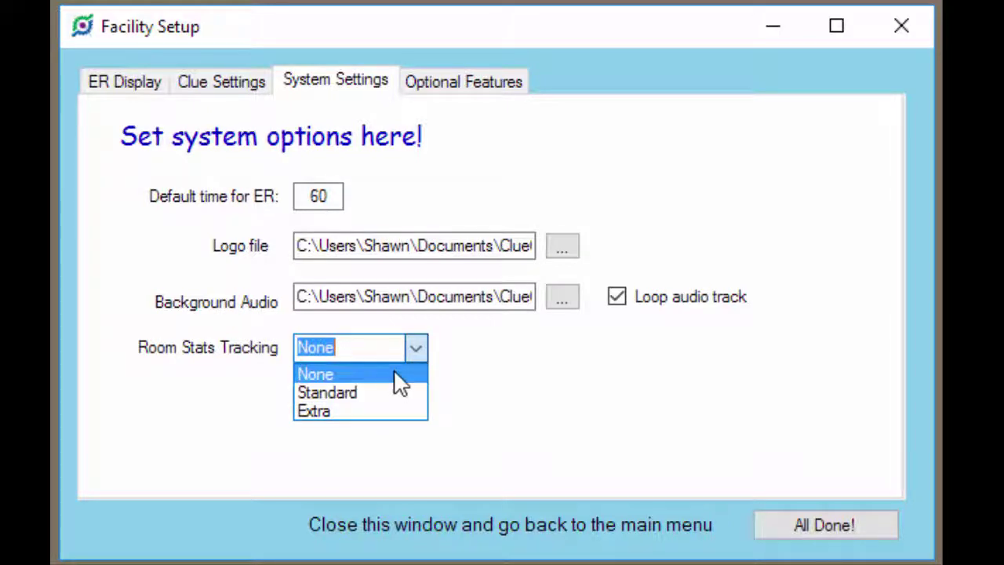
pyautogui.click(386, 392)
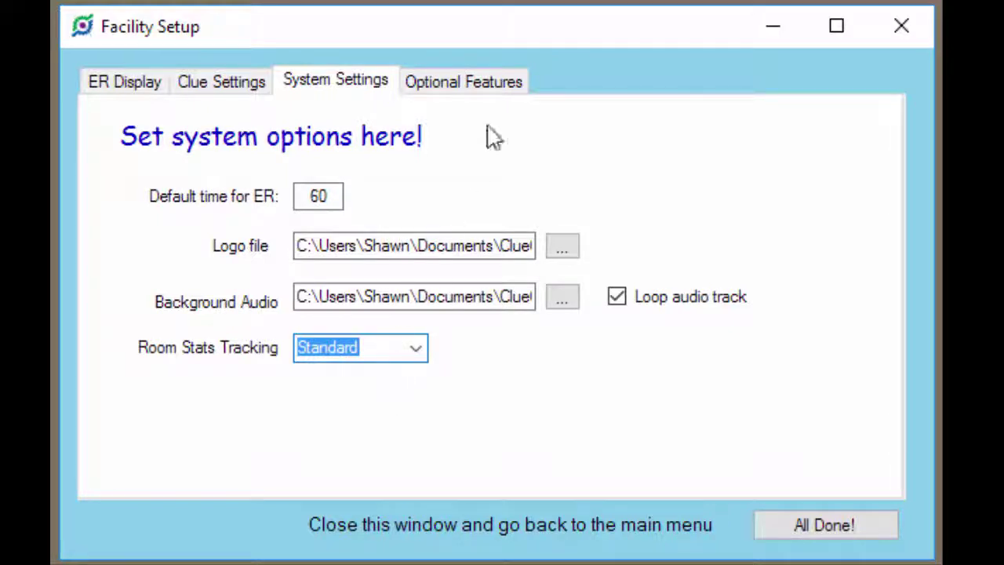
# - Toggle Timer Events off and on in the optional features, and enable Z-Wave and ModBus TCP
pyautogui.click(508, 94)
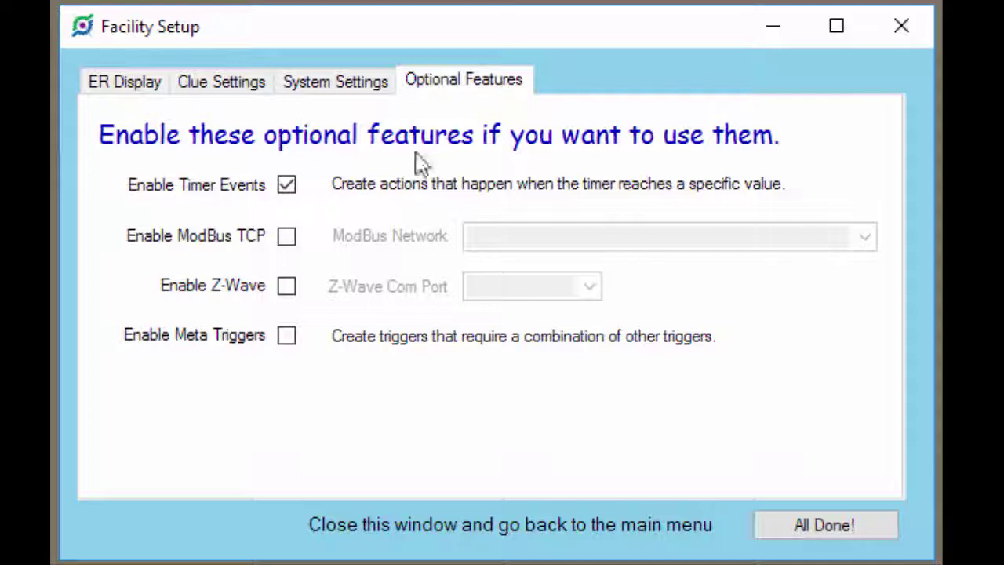
pyautogui.click(286, 192)
pyautogui.click(286, 192)
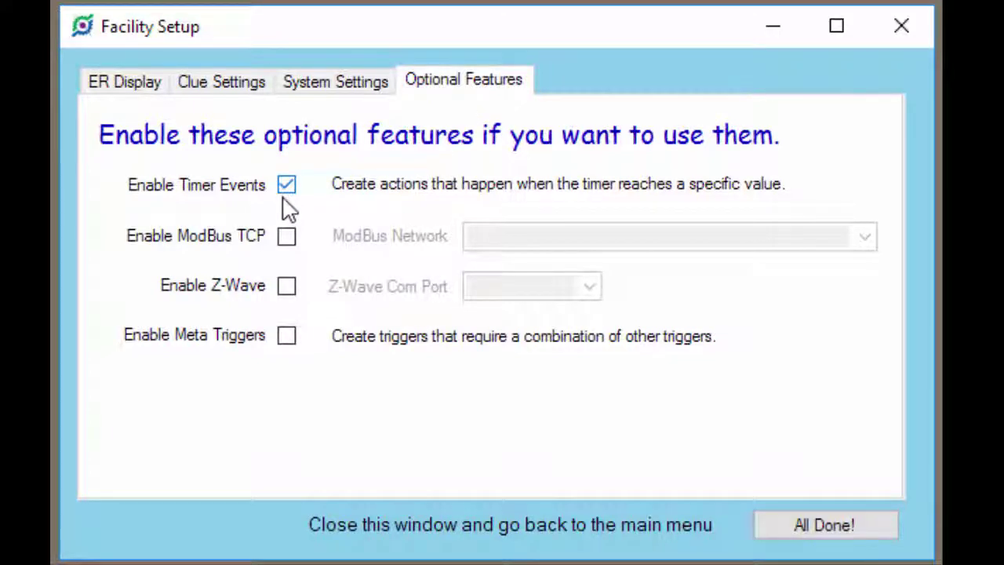
pyautogui.click(287, 290)
pyautogui.click(287, 240)
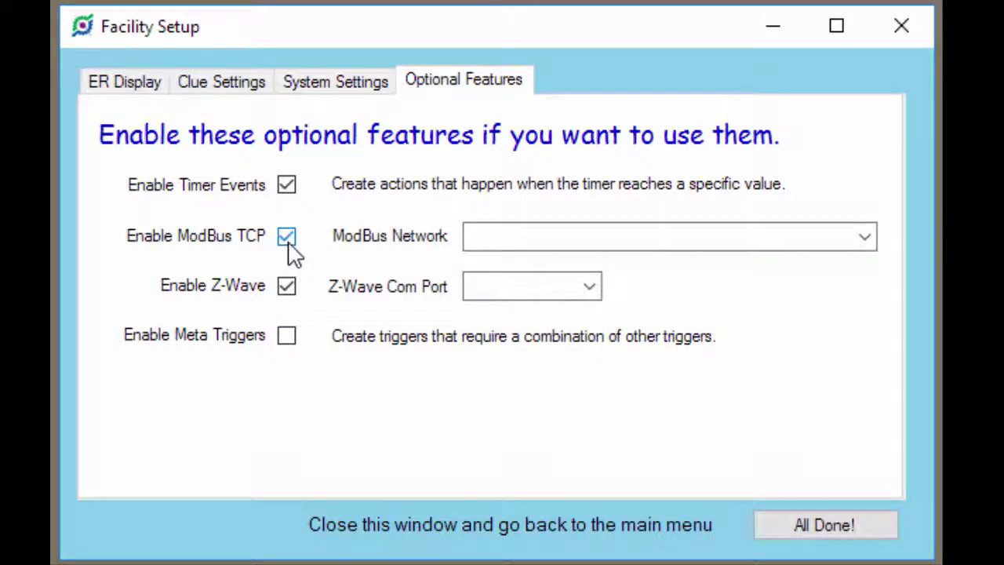
# - Check the ModBus Network and Z-Wave Com Port choices, and disable both Z-Wave and ModBus TCP
pyautogui.click(843, 241)
pyautogui.click(864, 238)
pyautogui.click(864, 238)
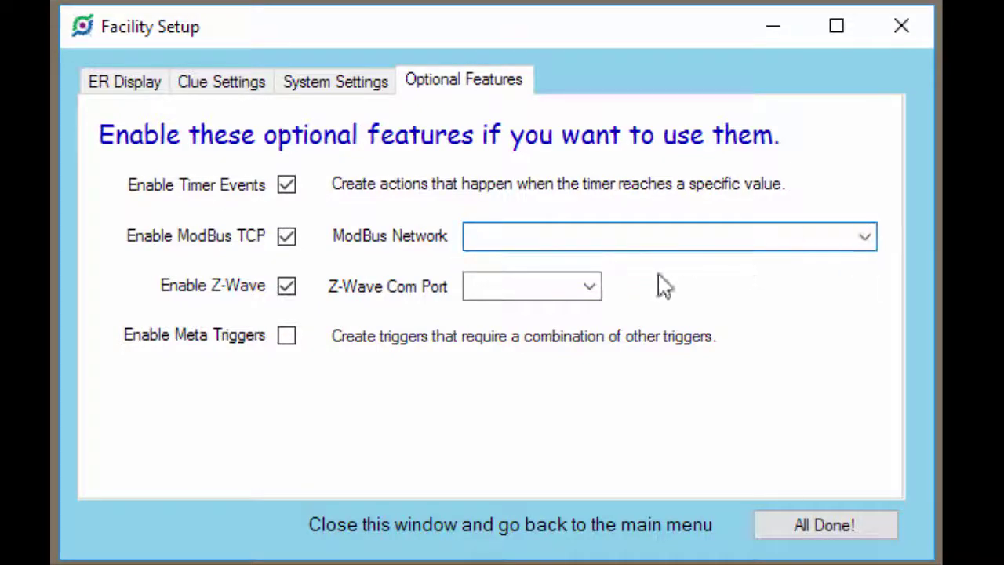
pyautogui.click(591, 287)
pyautogui.click(593, 290)
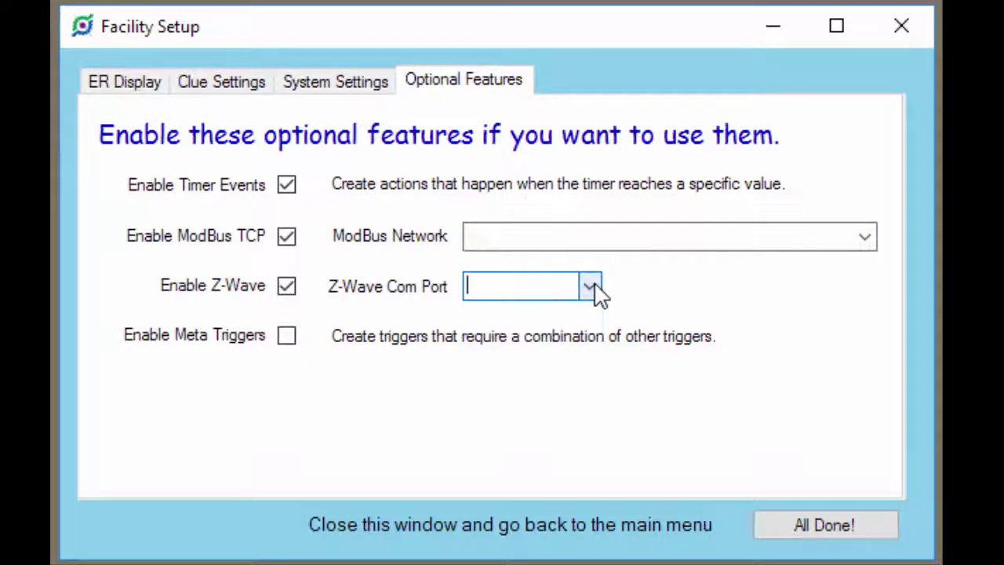
pyautogui.click(287, 287)
pyautogui.click(288, 239)
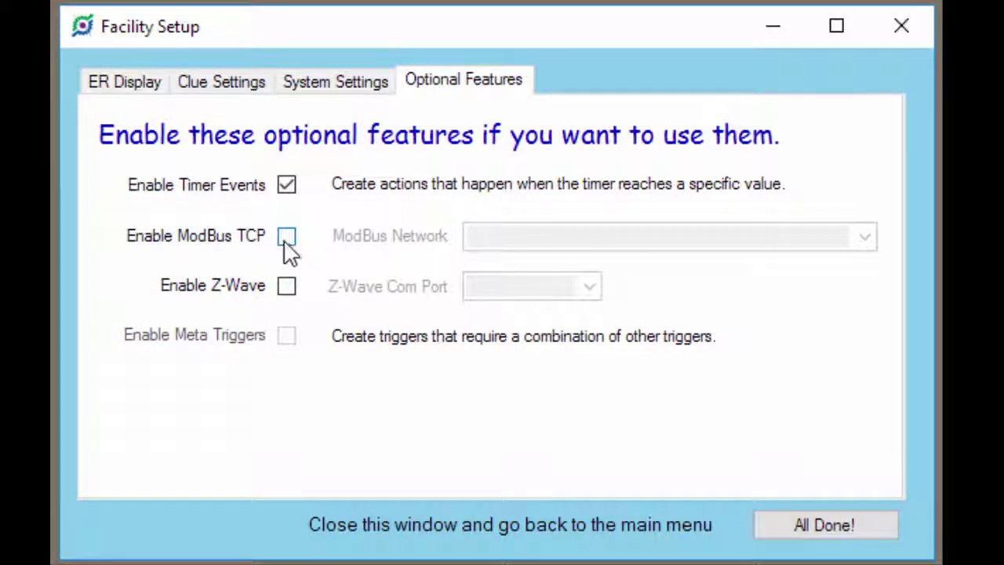
# - Enable Z-Wave, toggle Meta Triggers on and off, and disable Z-Wave again
pyautogui.click(287, 287)
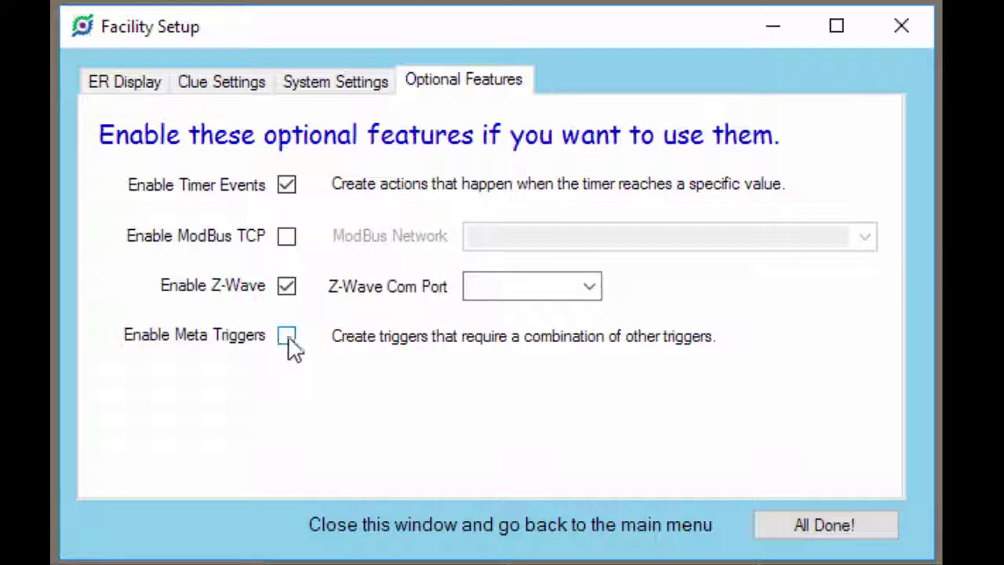
pyautogui.click(287, 336)
pyautogui.click(288, 338)
pyautogui.click(288, 287)
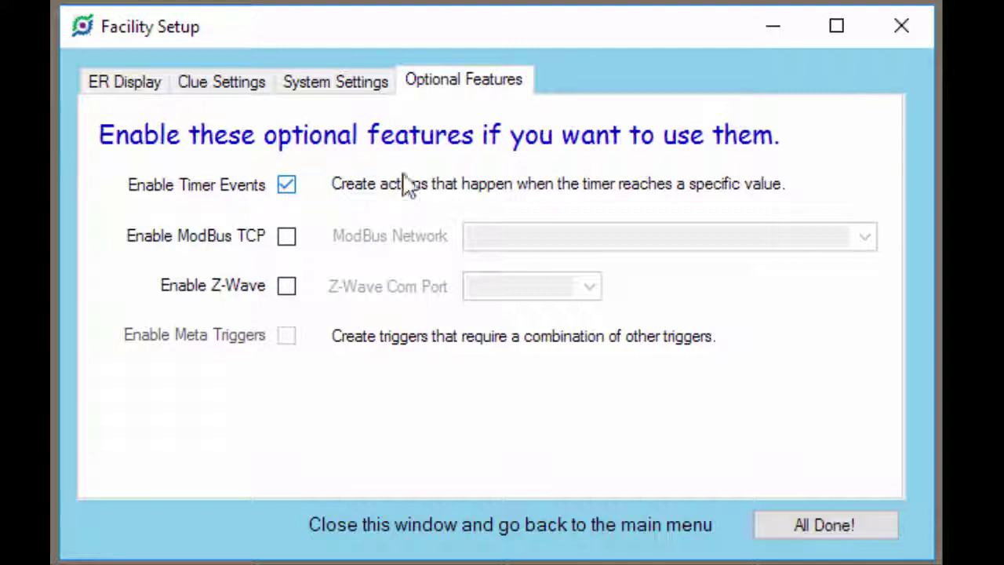